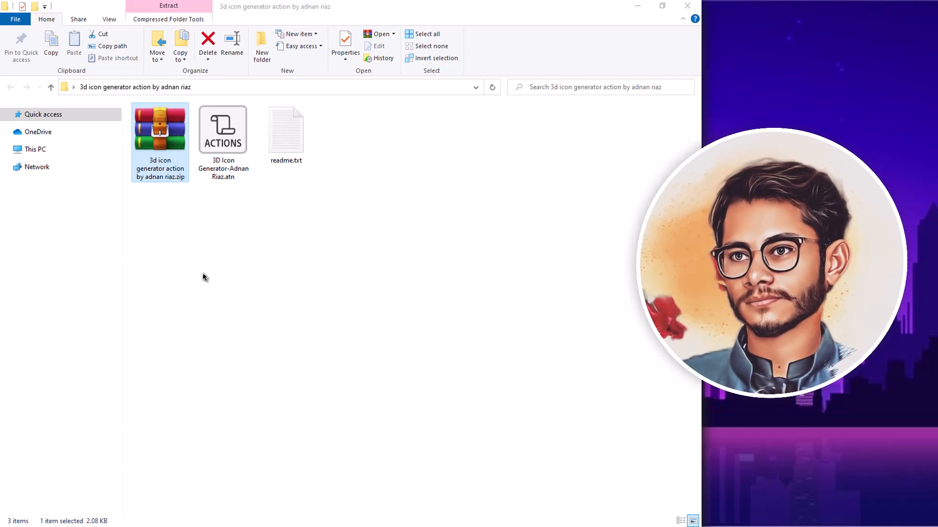
Load the 3D Icon Generator .atn action file into Photoshop and check the actions in its set.
click(202, 276)
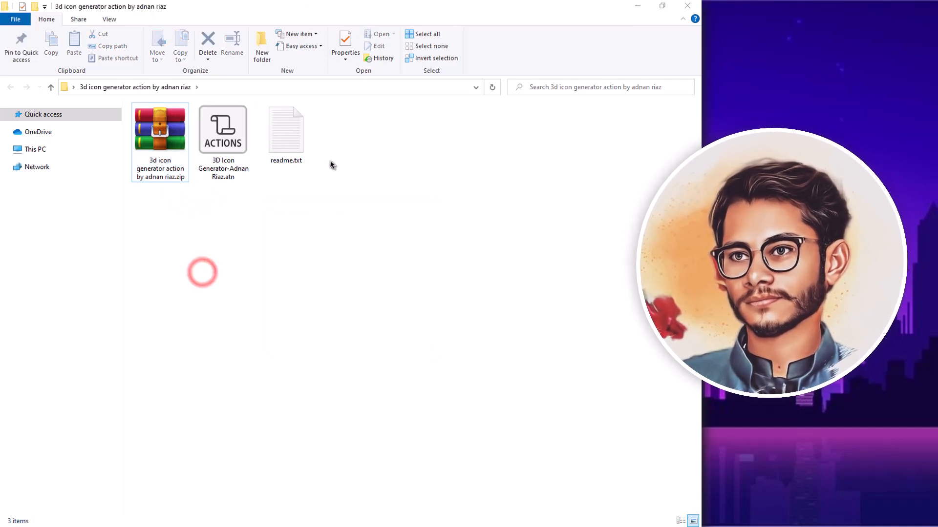
right_click(228, 143)
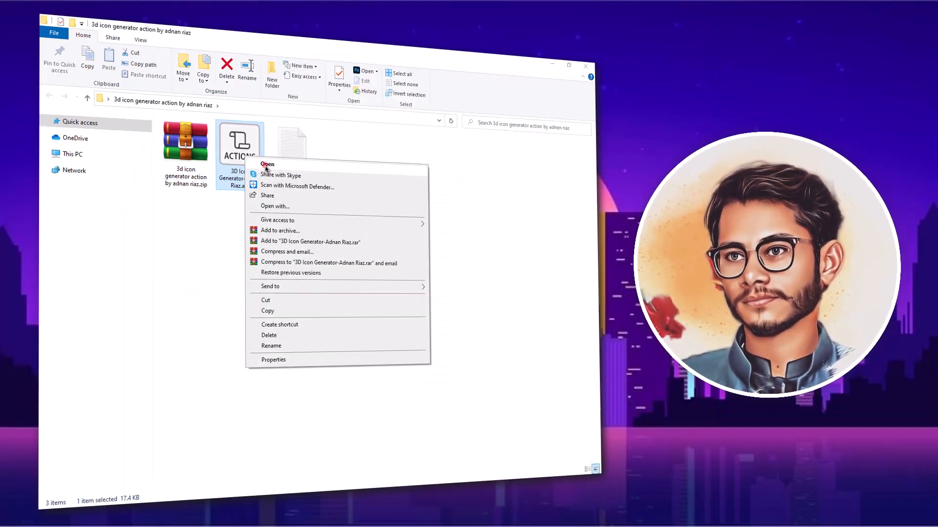
click(267, 165)
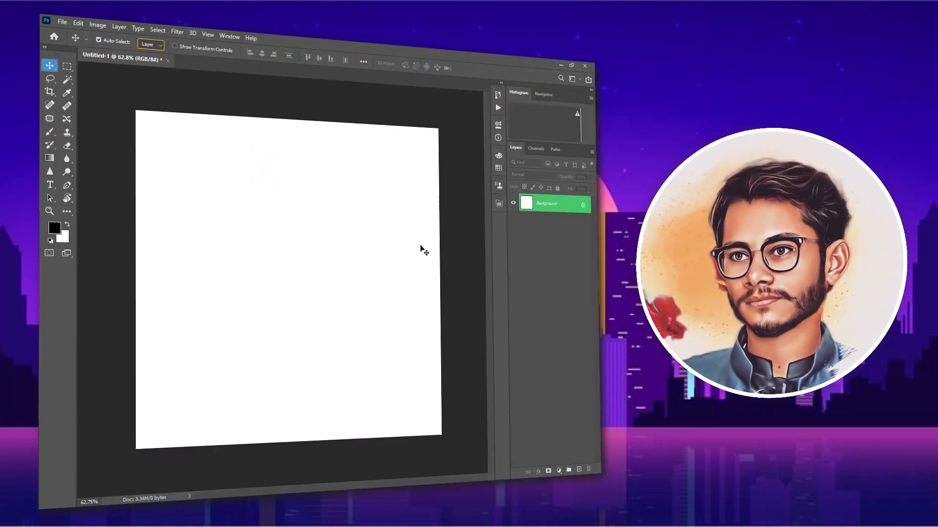
click(498, 108)
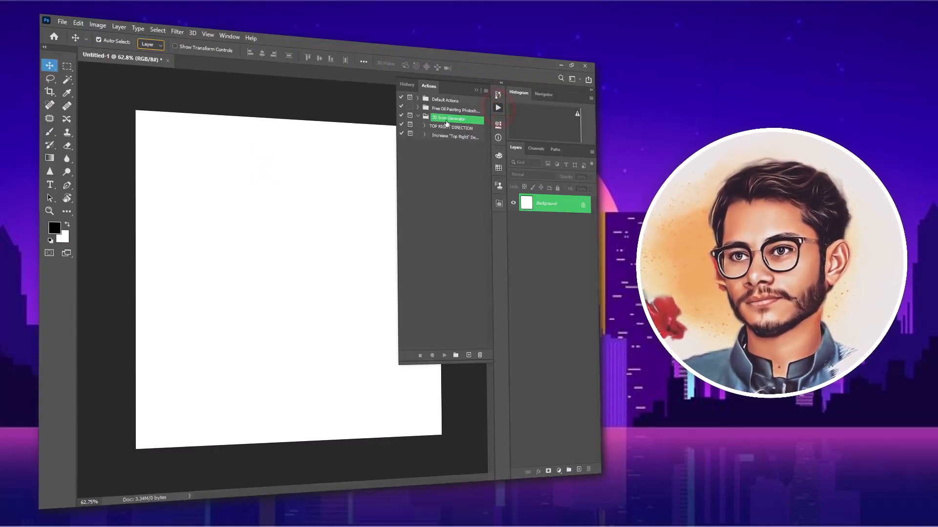
click(417, 117)
click(418, 117)
Detach the Actions panel from the dock and close it.
click(498, 109)
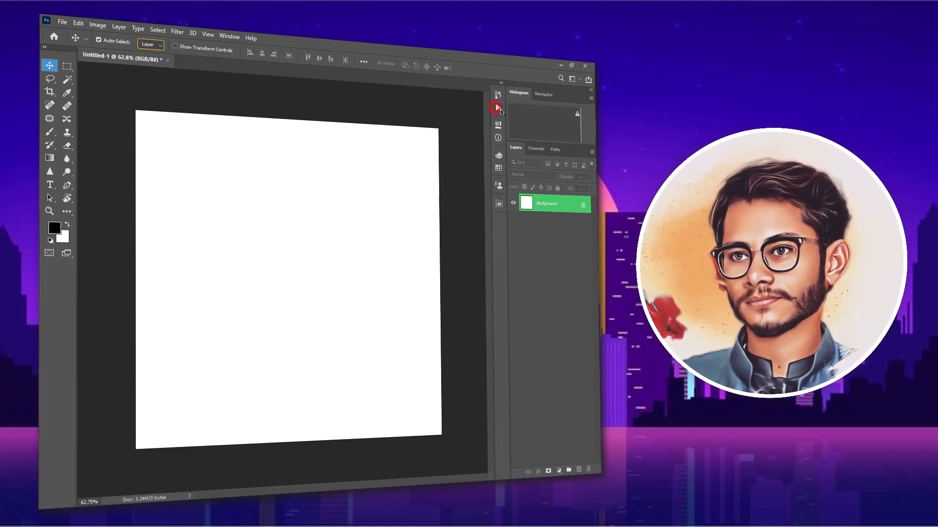
drag(497, 108, 433, 113)
click(438, 106)
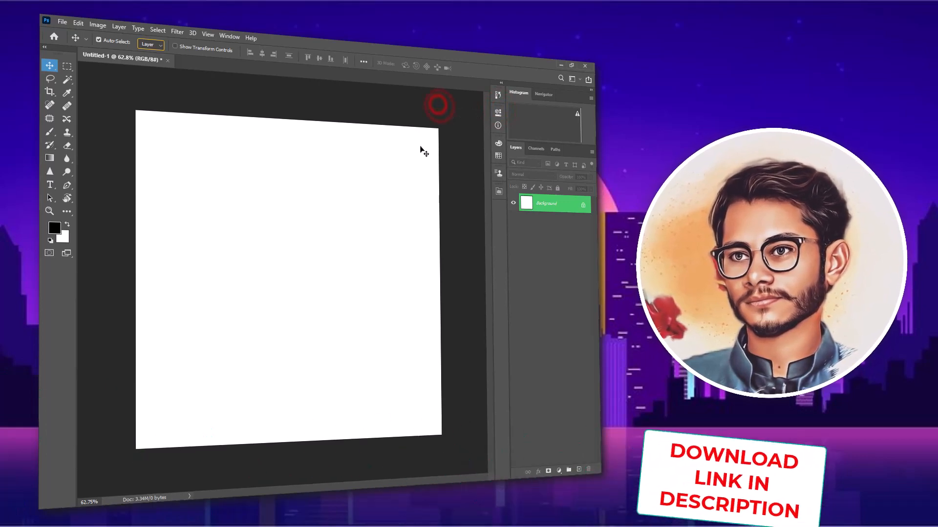
Display the Actions panel again, dock it with the collapsed panels, and expand the 3D Icon Generator set.
click(229, 37)
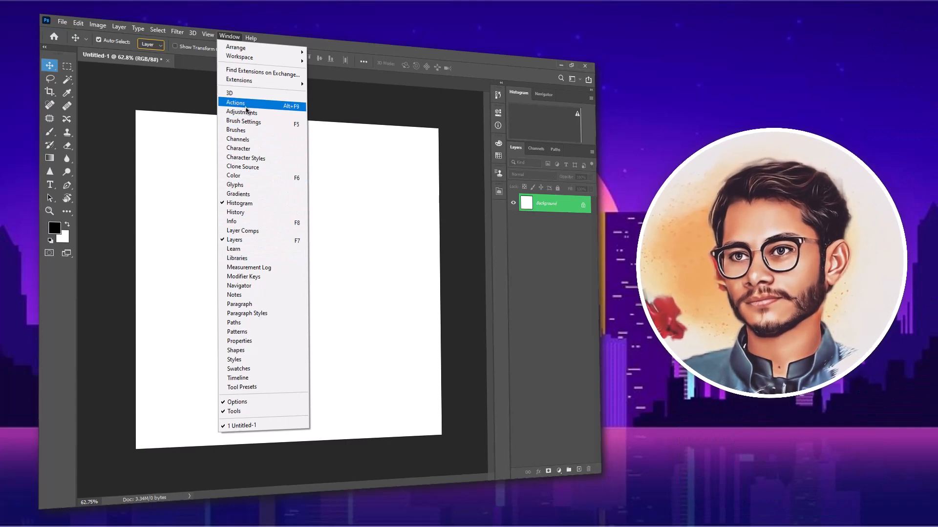
click(266, 109)
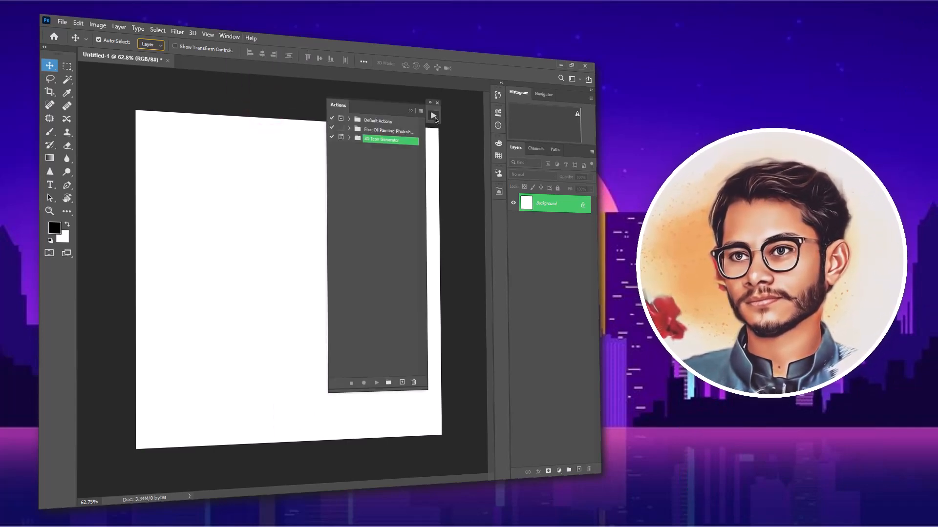
drag(433, 116, 498, 113)
click(497, 114)
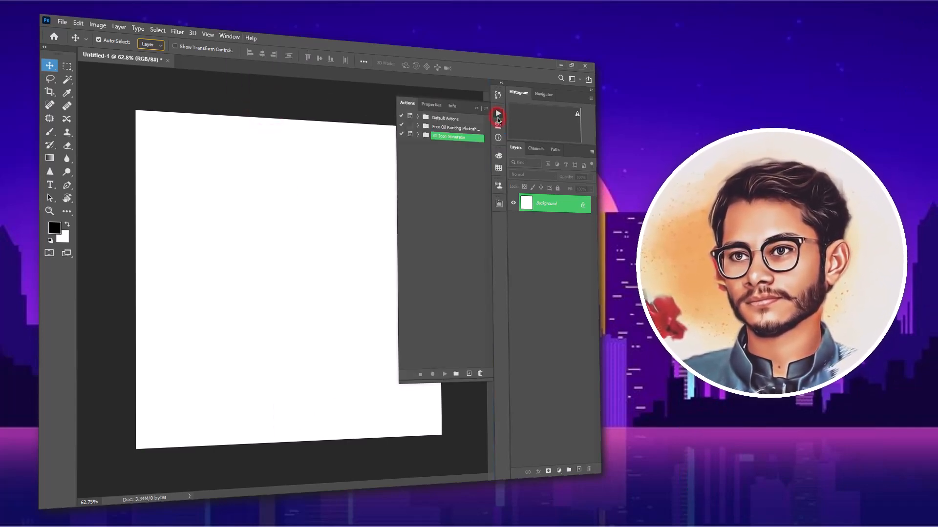
click(418, 135)
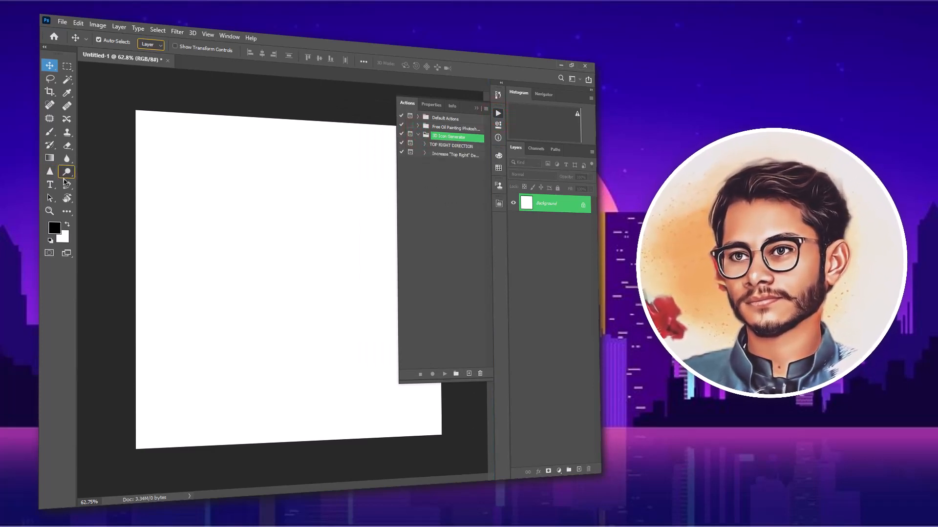
Add a black Impact text layer containing the first name in lowercase letters.
click(49, 185)
click(199, 260)
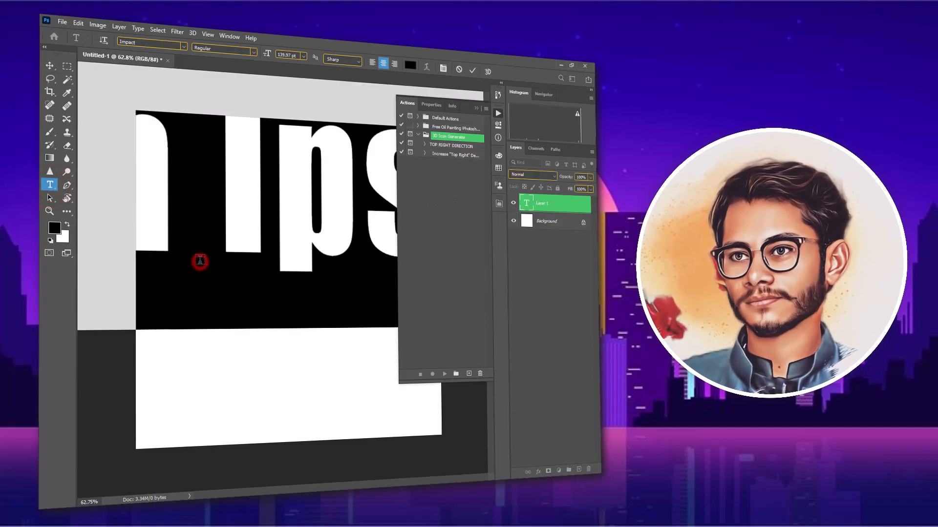
text(adnan)
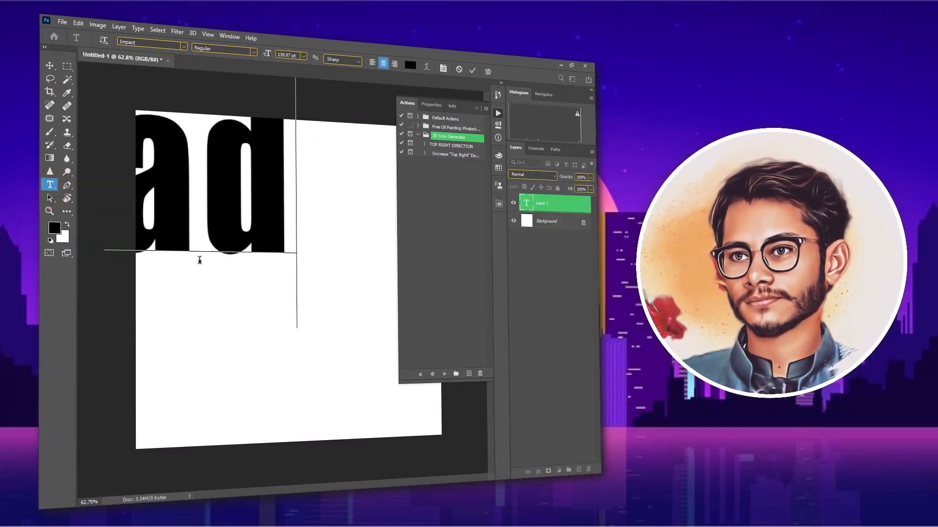
Centre the name text horizontally and vertically on the whole canvas.
key(ctrl+a)
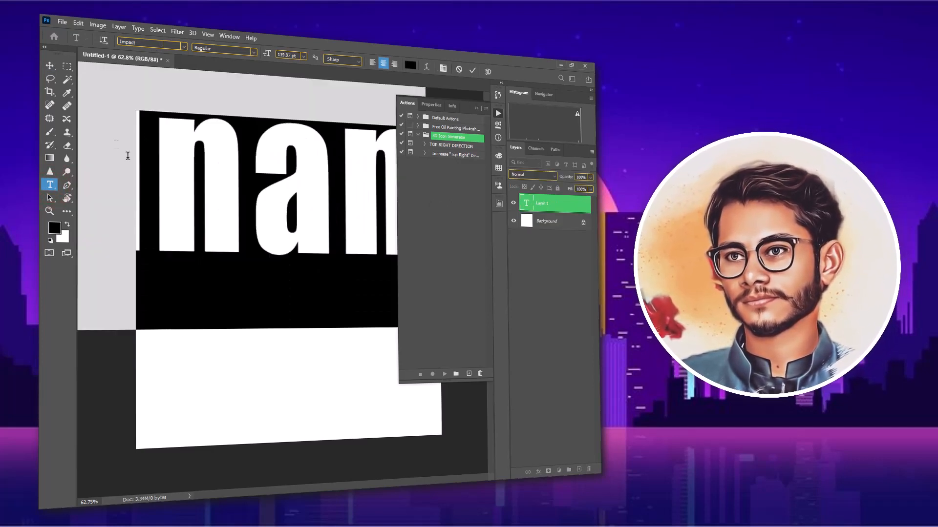
click(50, 65)
click(264, 57)
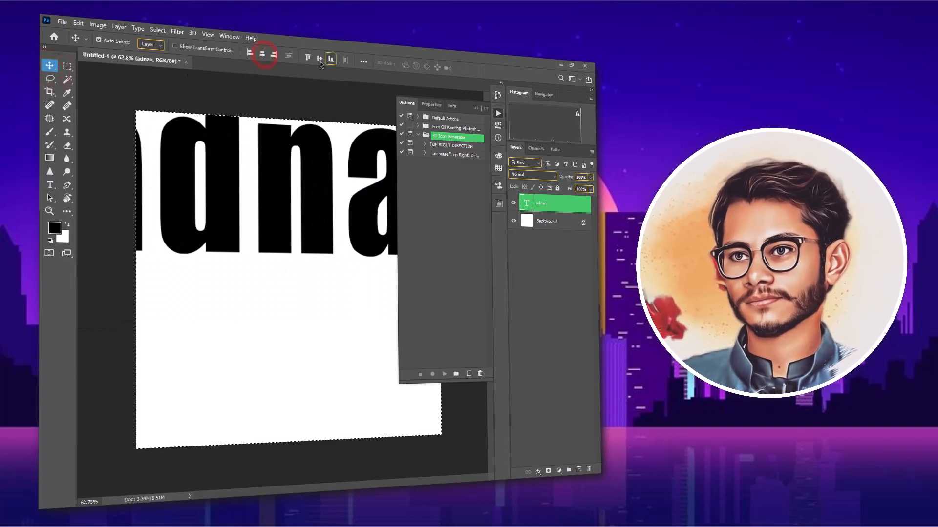
scroll(293, 220, down, 3)
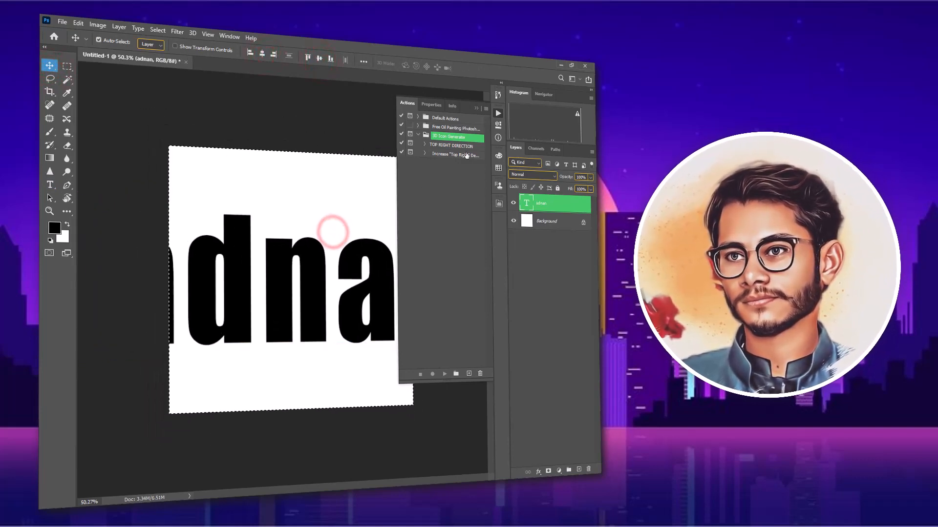
Scale the name text down proportionally to about 48% so it fits inside the canvas.
click(477, 107)
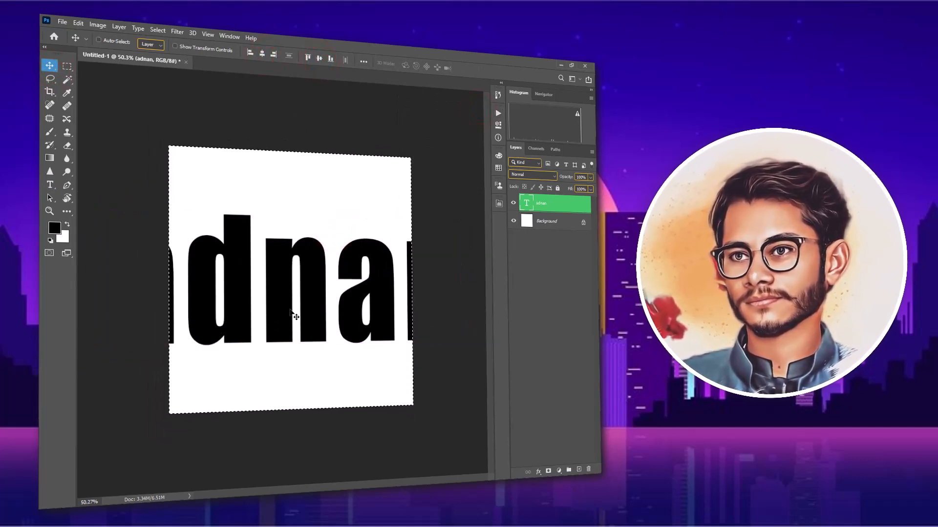
key(t)
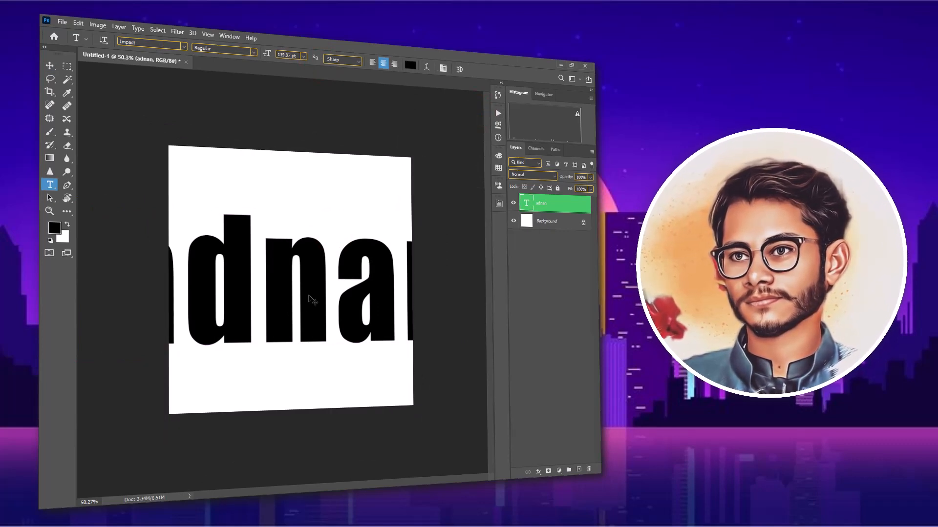
key(ctrl+t)
drag(468, 204, 382, 251)
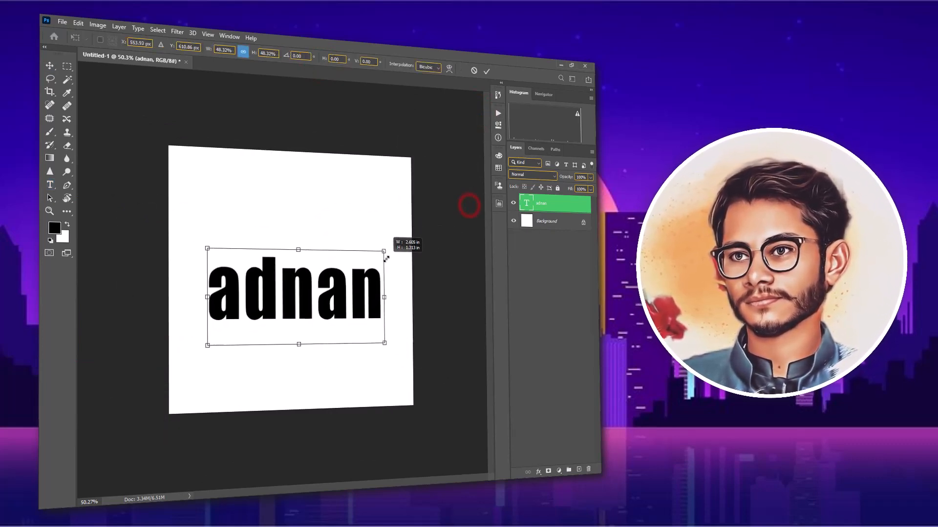
Replace the first letter of the name text with a capital A.
drag(342, 293, 312, 290)
double_click(337, 293)
double_click(309, 294)
drag(206, 295, 162, 312)
text(A)
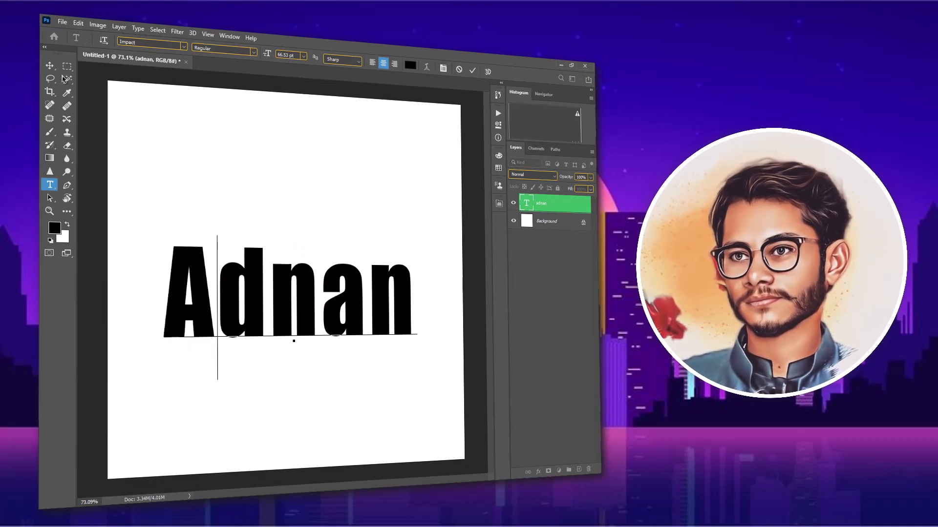
click(49, 65)
Change the name text's colour to a golden yellow, about #bd8e00.
click(498, 125)
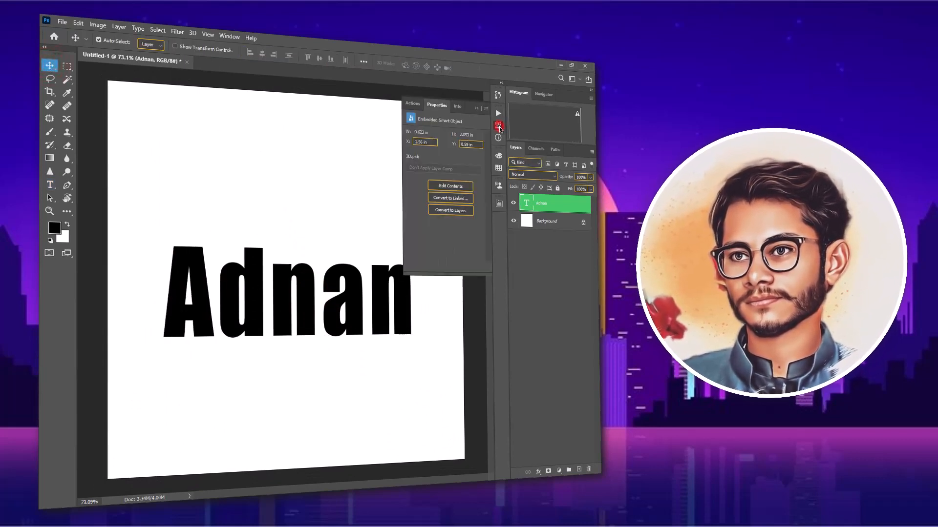
click(472, 244)
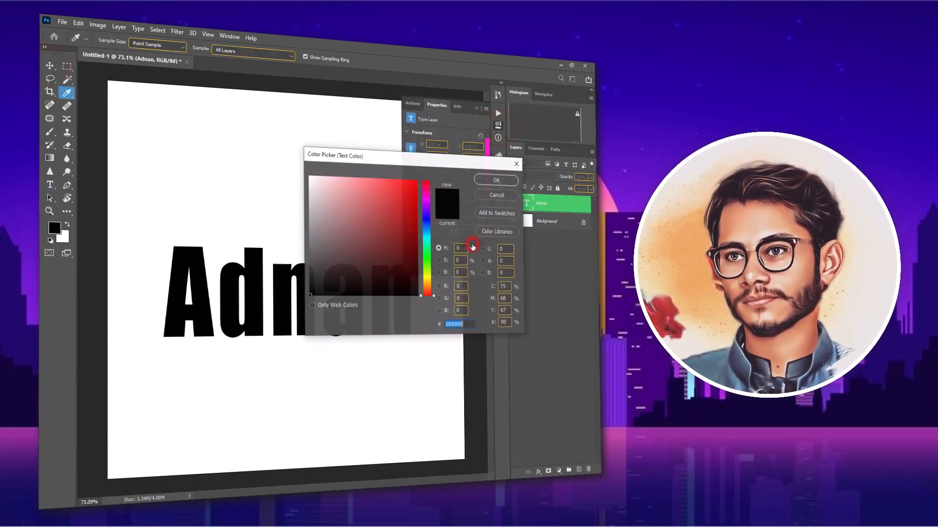
click(416, 245)
drag(423, 246, 424, 281)
drag(418, 243, 419, 205)
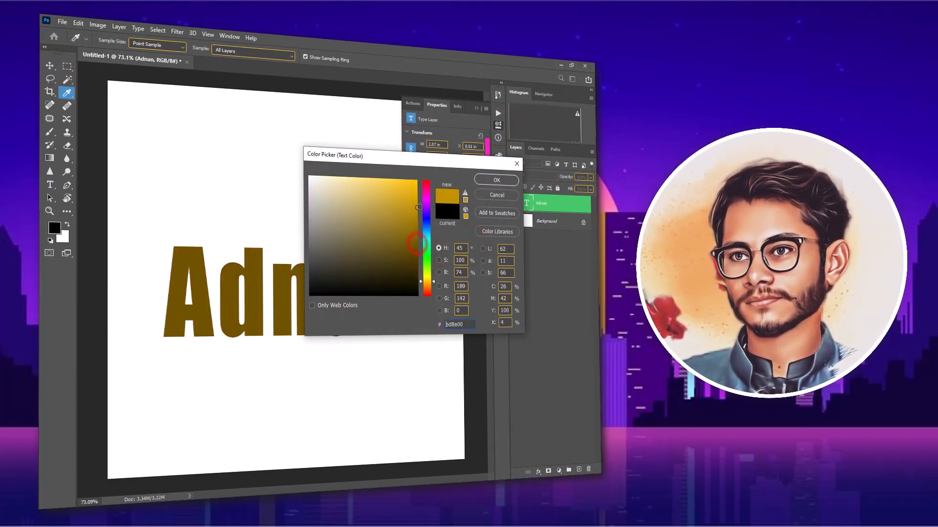
click(488, 183)
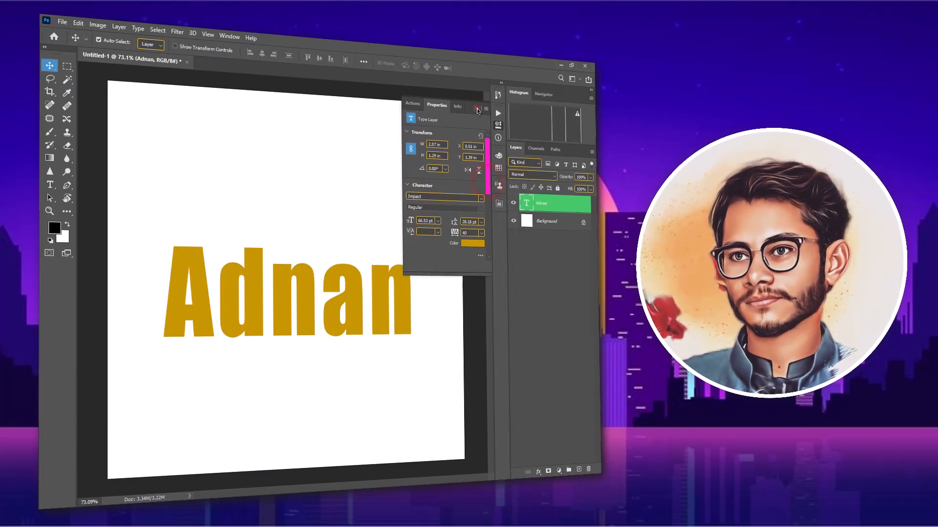
click(478, 110)
Run the TOP RIGHT DIRECTION action on the text layer to extrude it in 3D, and stop it at its completion message.
click(498, 113)
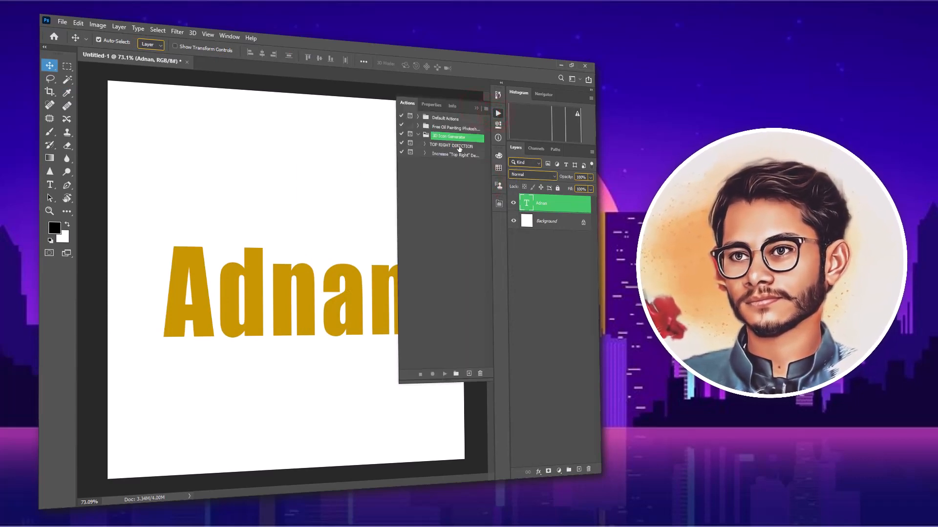
click(445, 146)
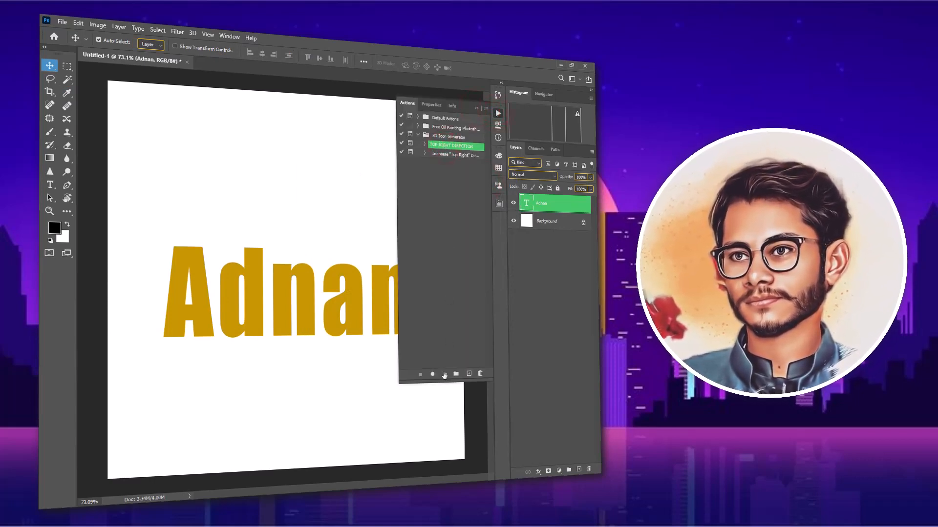
click(444, 375)
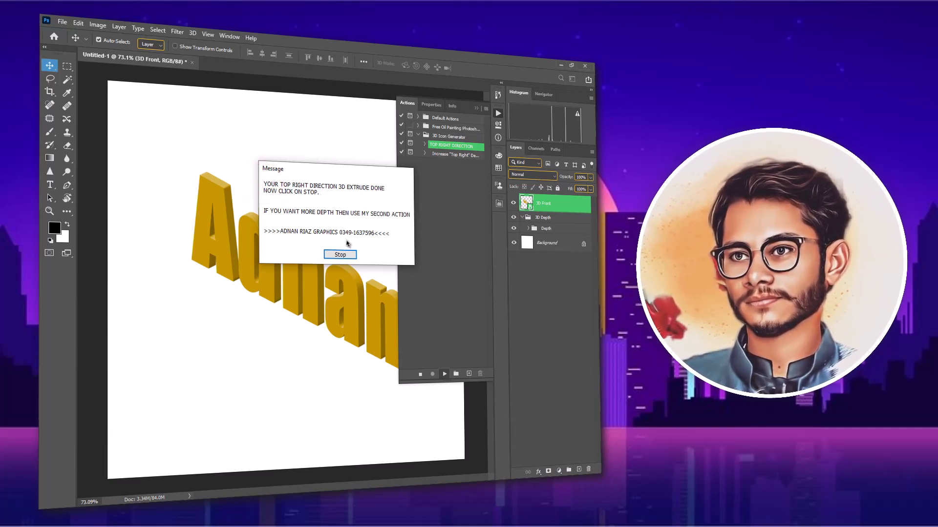
click(340, 254)
click(476, 109)
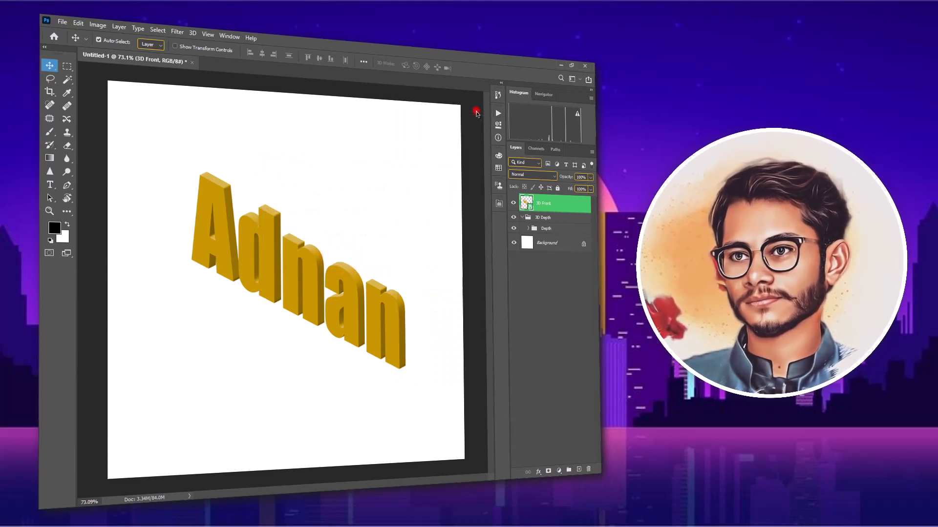
Apply a reversed linear red-orange to yellow Gradient Overlay to the 3D Front layer, with 73° angle and 150% scale.
mouse_move(366, 266)
mouse_down()
mouse_move(350, 268)
mouse_move(369, 264)
mouse_move(360, 256)
mouse_up()
ctrl+click(335, 279)
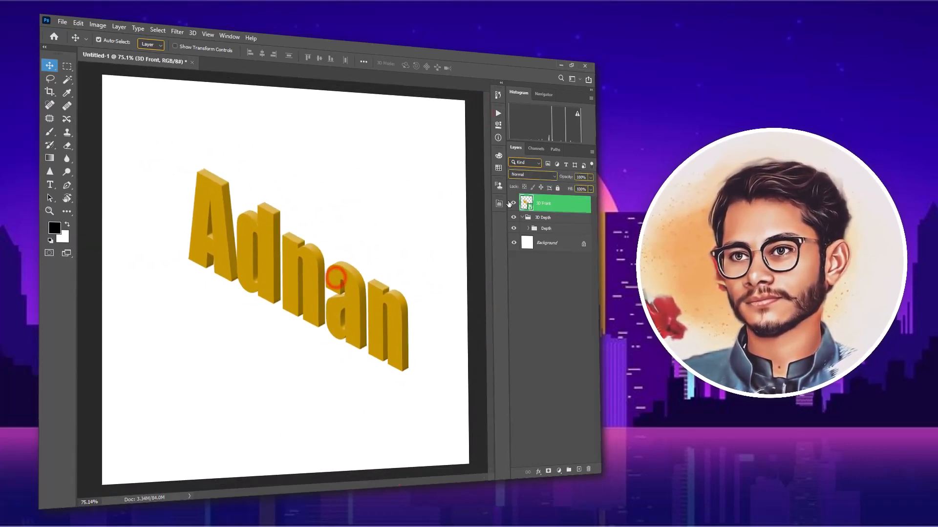
click(581, 206)
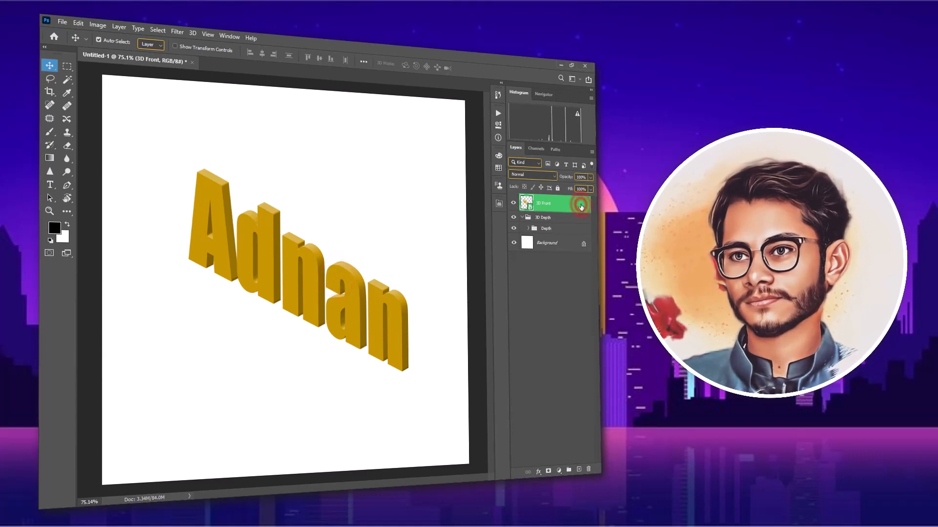
double_click(581, 207)
click(302, 215)
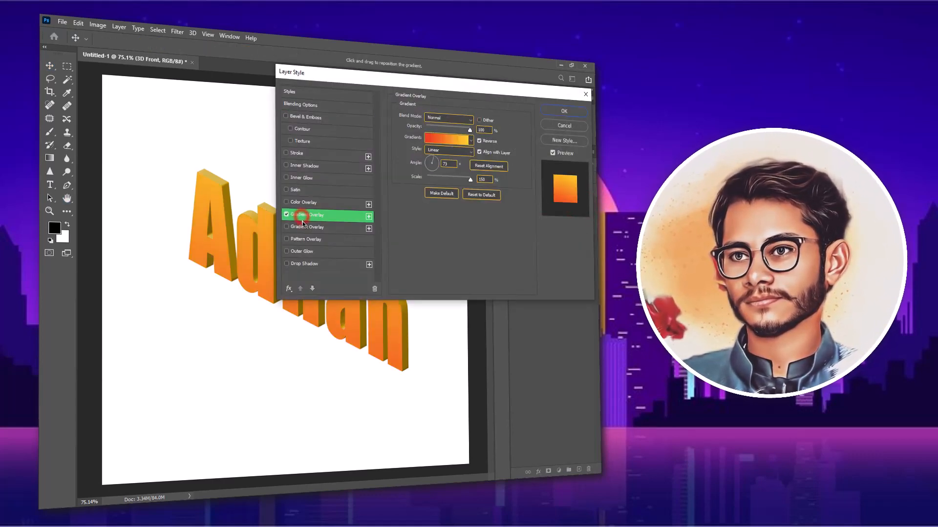
drag(311, 78, 302, 97)
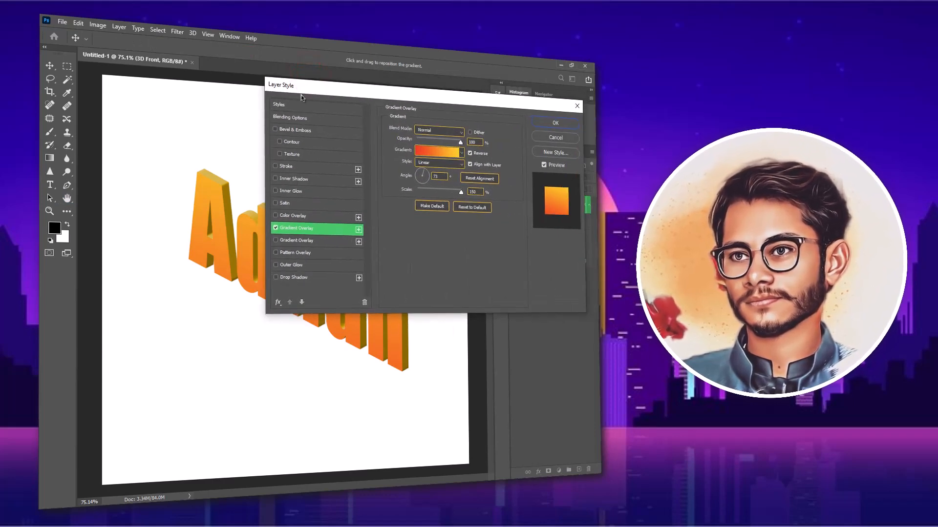
click(551, 126)
Run the Increase 'Top Right' depth action on the 3D text once and stop it at its completion message.
mouse_move(360, 265)
mouse_down()
mouse_move(331, 265)
mouse_move(342, 264)
mouse_up()
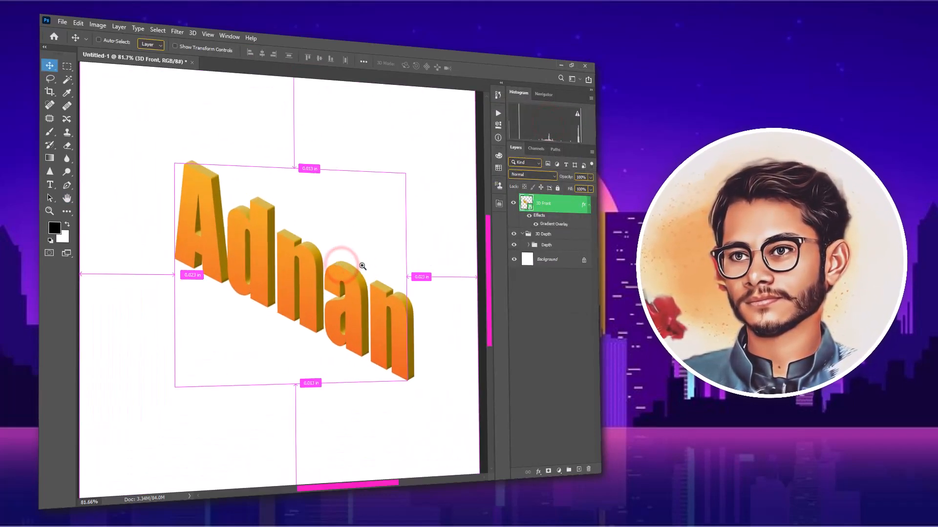
click(498, 114)
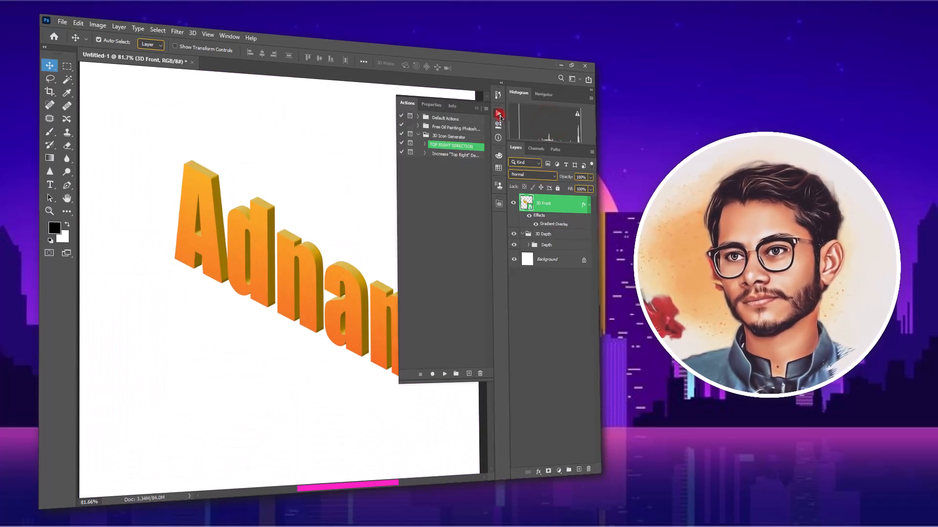
click(458, 155)
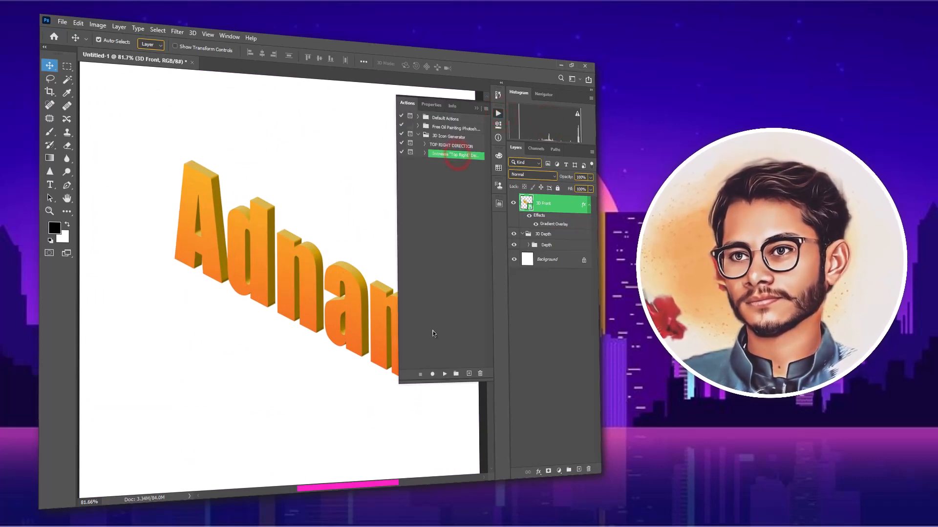
click(444, 375)
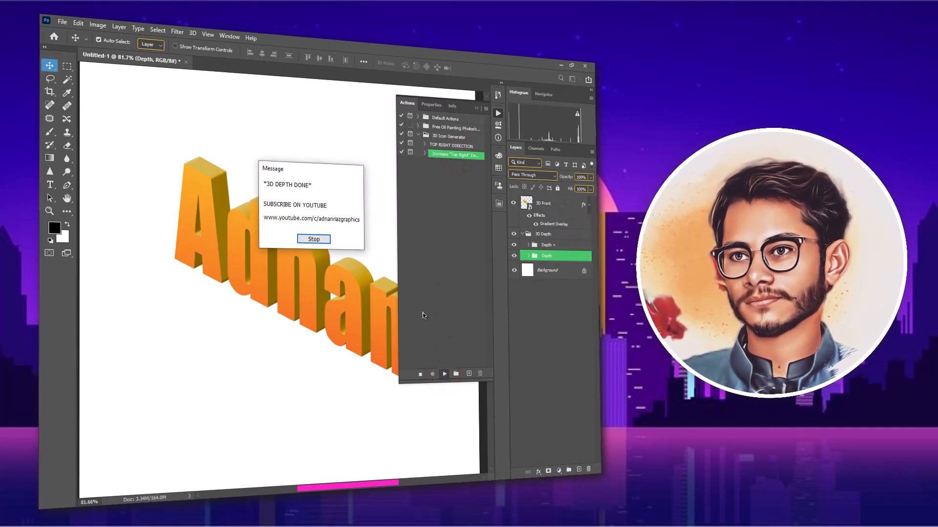
click(311, 239)
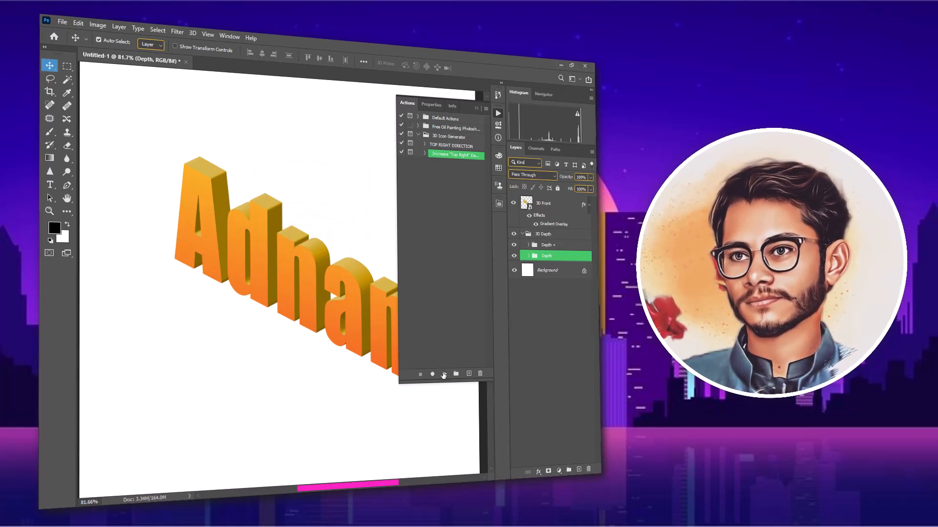
Run the Increase 'Top Right' depth action three more times to deepen the text's extrusion, stopping each run at its message.
mouse_move(304, 240)
mouse_down()
mouse_move(360, 253)
mouse_move(229, 232)
mouse_move(296, 238)
mouse_up()
drag(337, 242, 270, 229)
click(445, 374)
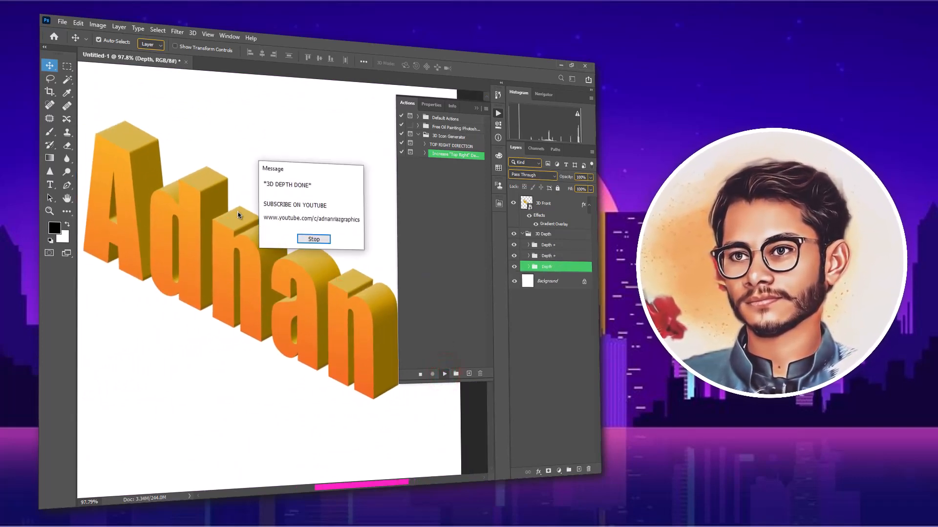
click(314, 239)
click(445, 375)
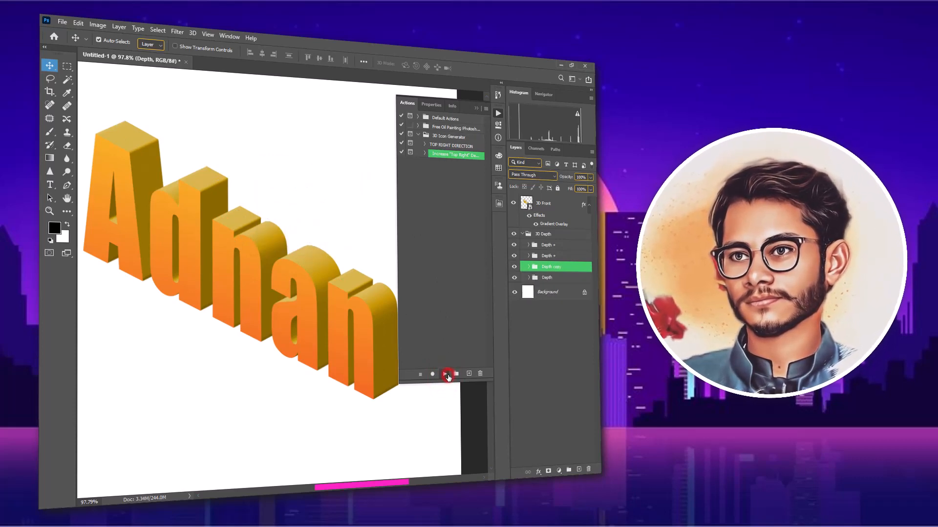
click(318, 239)
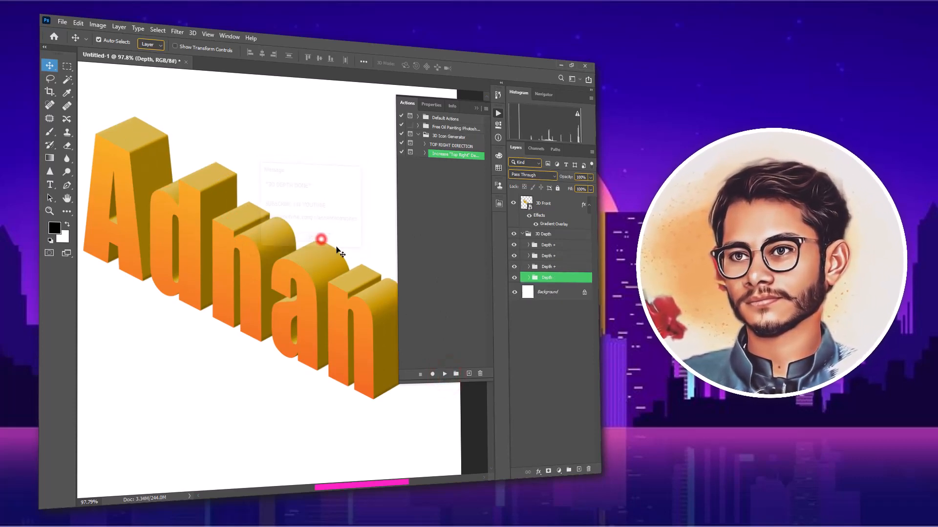
click(445, 373)
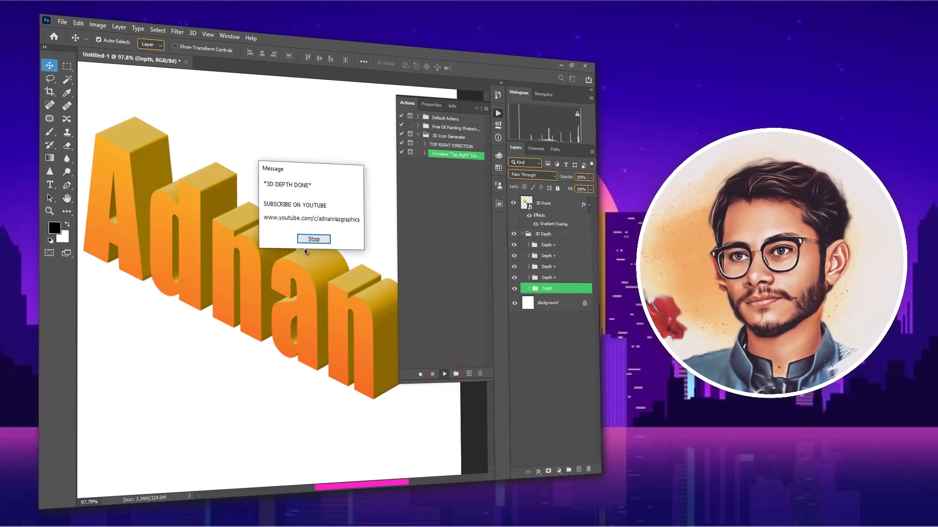
click(310, 240)
click(476, 108)
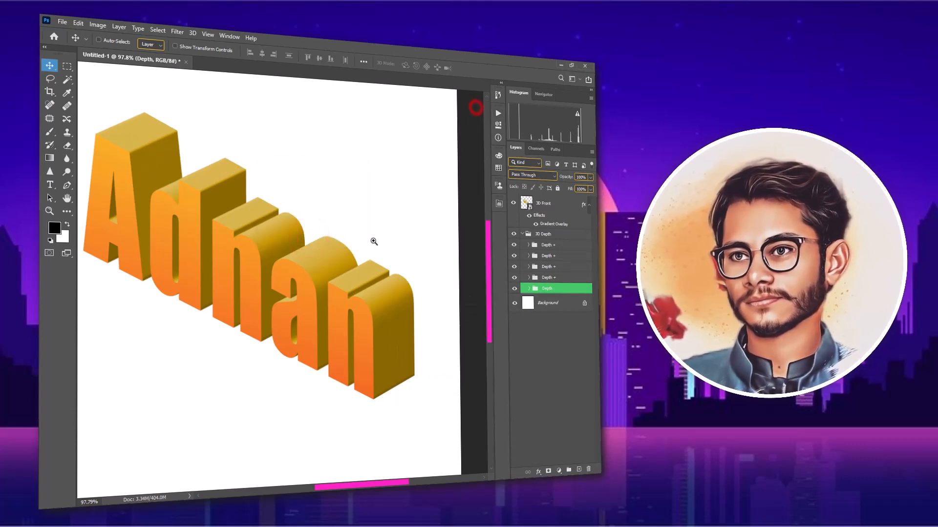
Move the 3D Front layer and 3D Depth group together to the canvas centre at X 540 px, Y 540 px with Free Transform.
drag(381, 242, 492, 226)
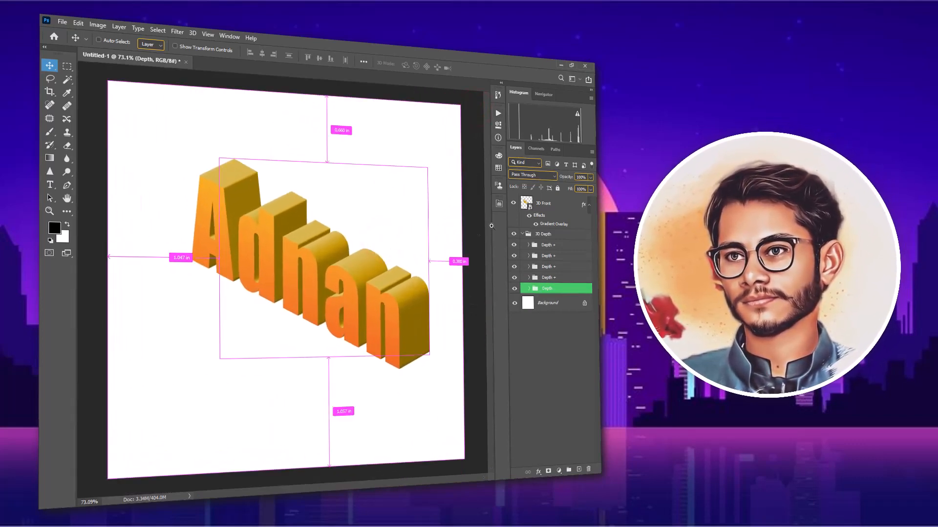
shift+click(544, 203)
key(ctrl+t)
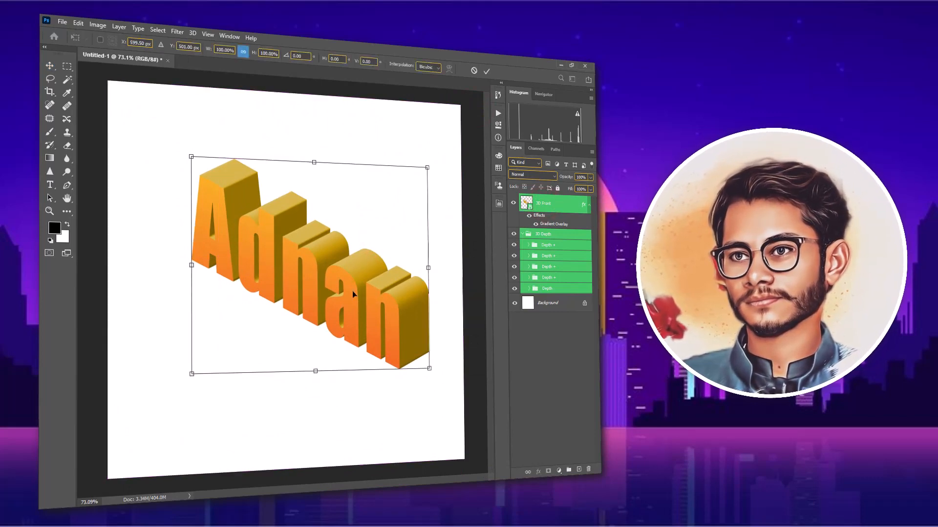
drag(327, 262, 315, 268)
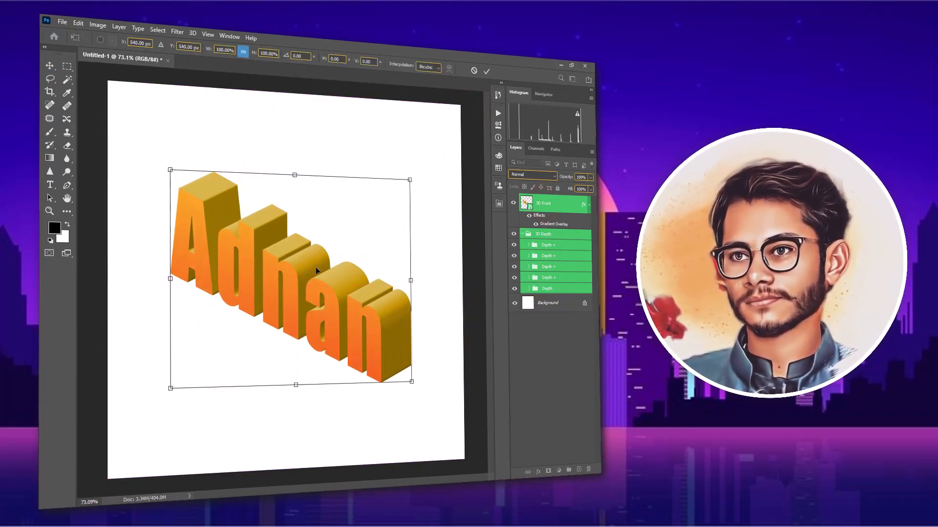
key(Return)
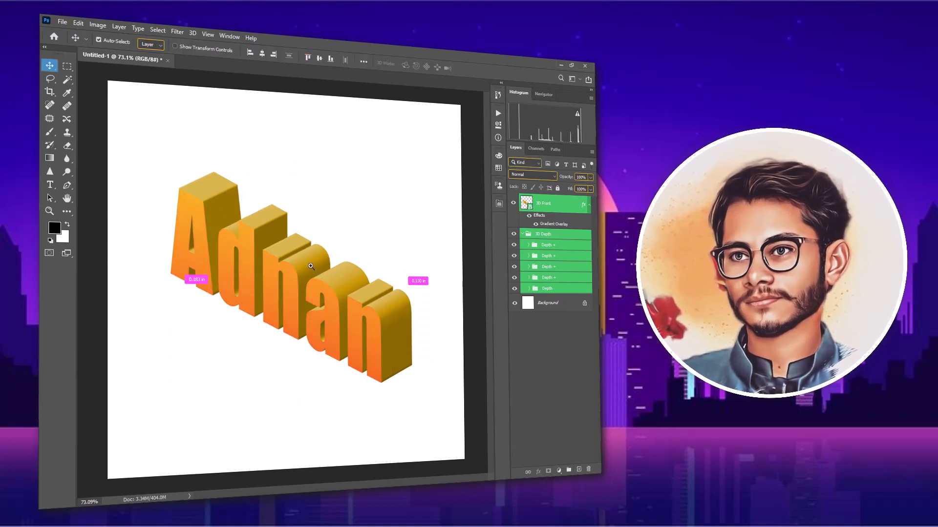
Delete the 3D Front layer and the whole 3D Depth group, keeping only the Background.
mouse_move(304, 257)
mouse_down()
mouse_move(320, 256)
mouse_move(310, 256)
mouse_up()
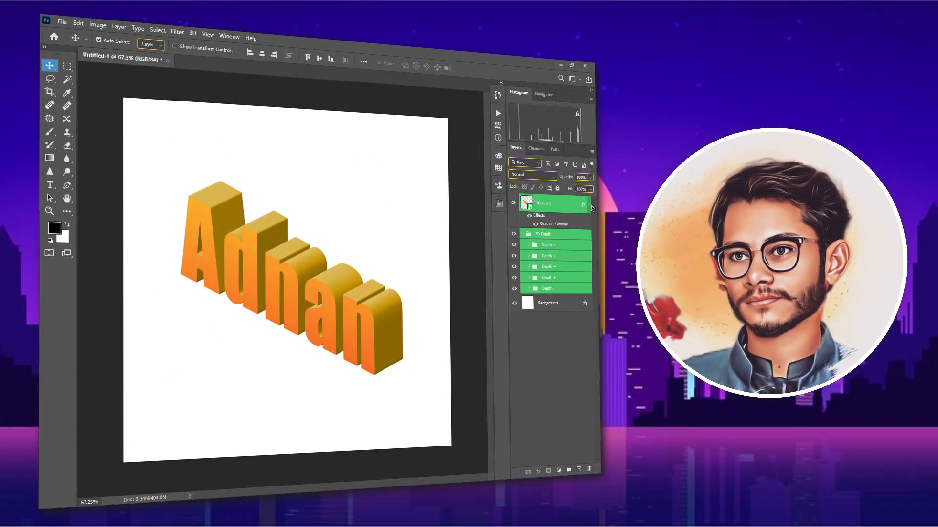
key(Delete)
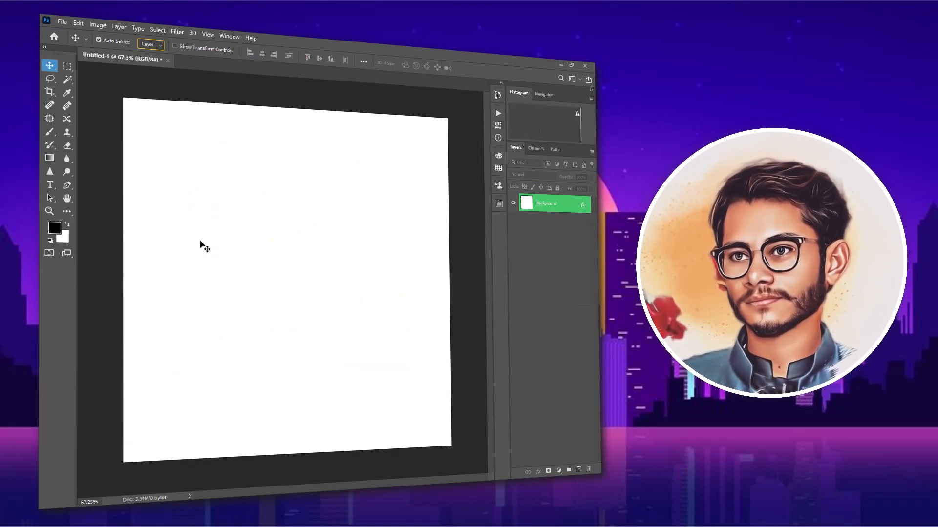
Switch to the Custom Shape tool and undo a trial tree drawn on the empty canvas.
click(66, 211)
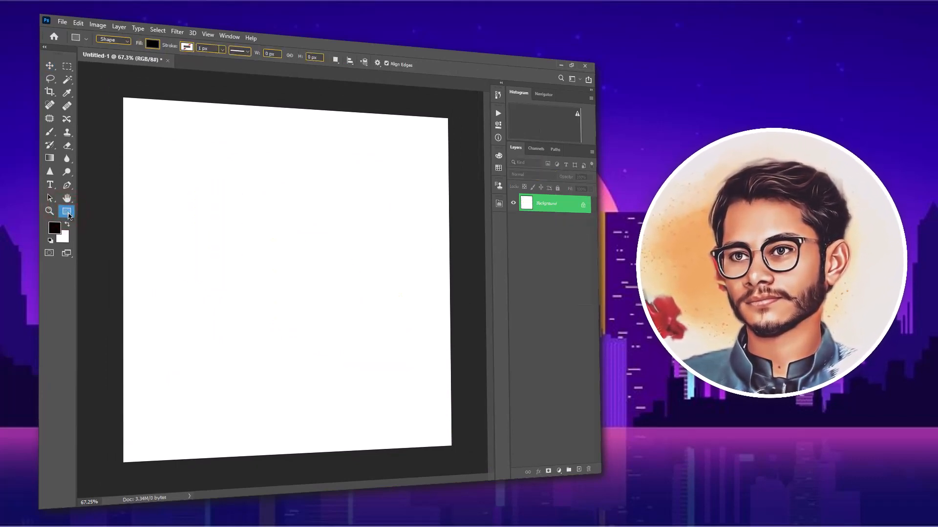
right_click(67, 213)
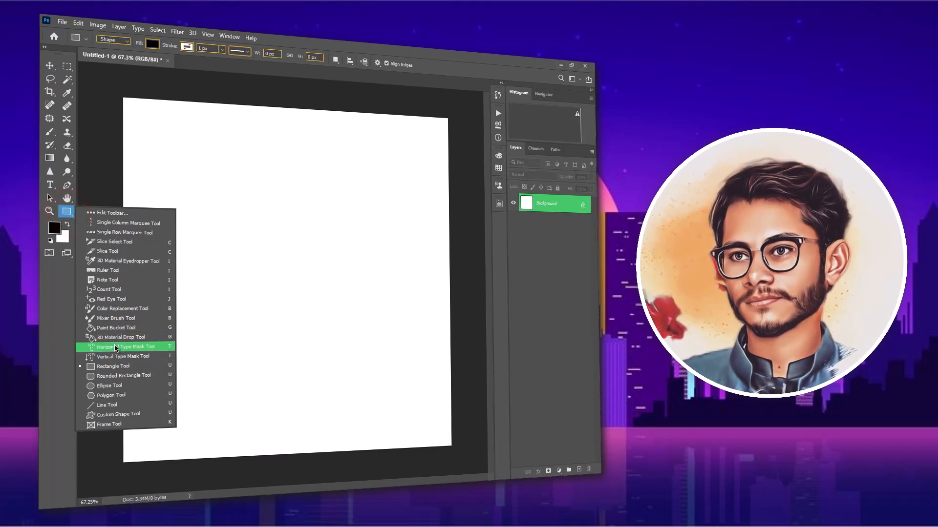
click(102, 415)
drag(225, 193, 386, 443)
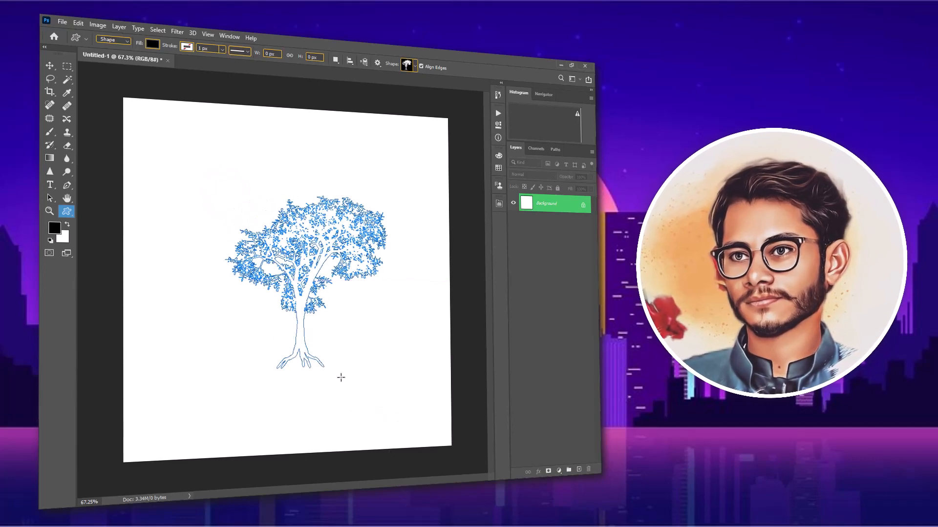
key(ctrl+z)
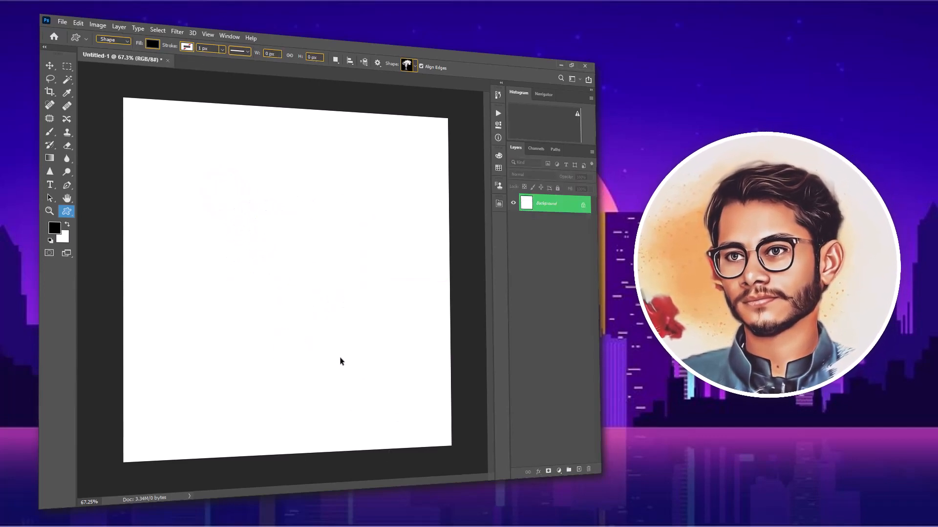
Enlarge the custom shape picker and choose the rodent silhouette from the Wild Animals group.
click(416, 66)
click(365, 122)
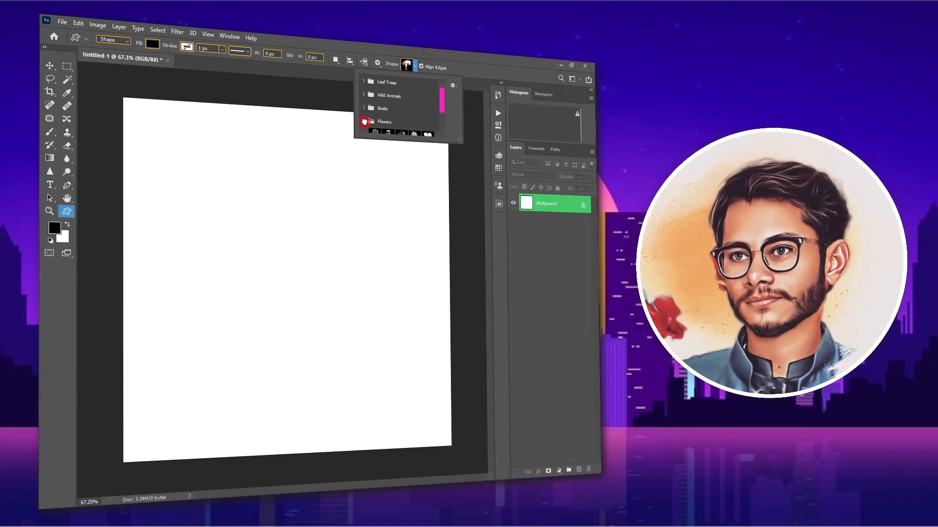
click(365, 122)
click(364, 108)
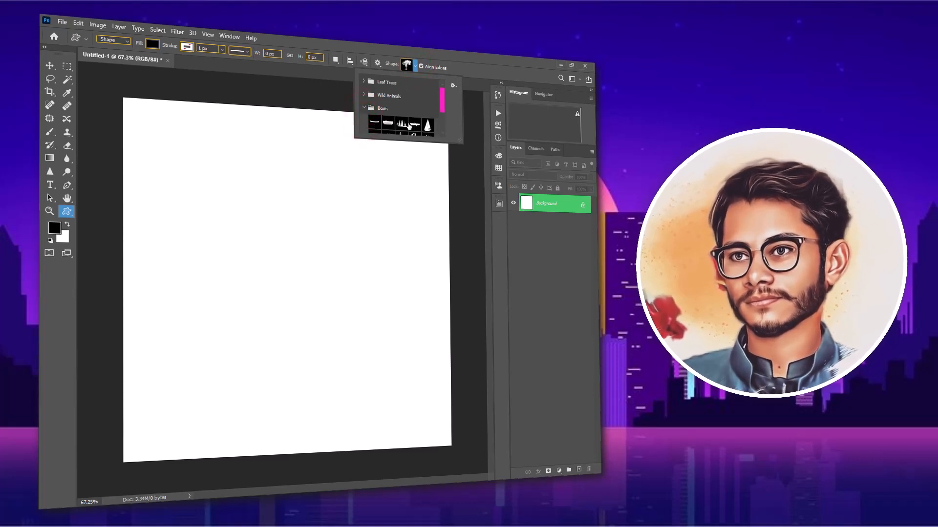
drag(459, 139, 475, 235)
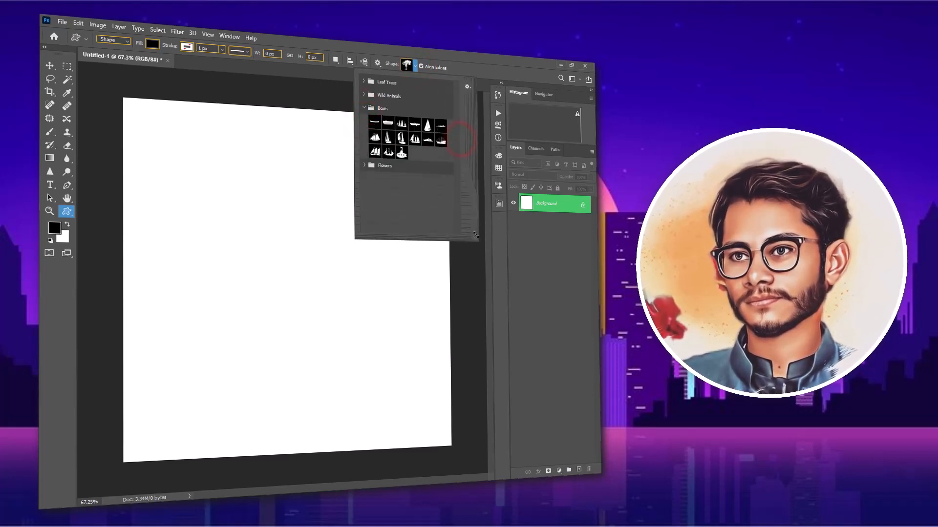
click(365, 108)
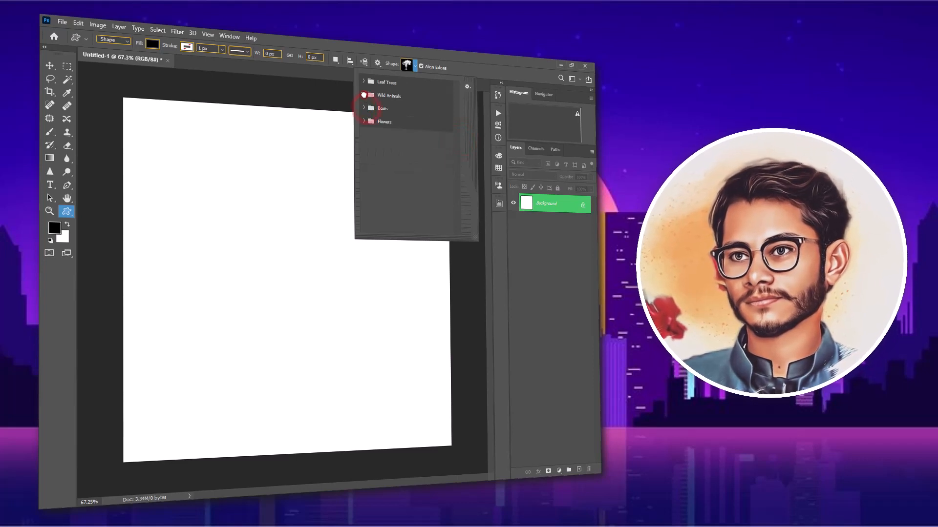
click(363, 95)
click(374, 123)
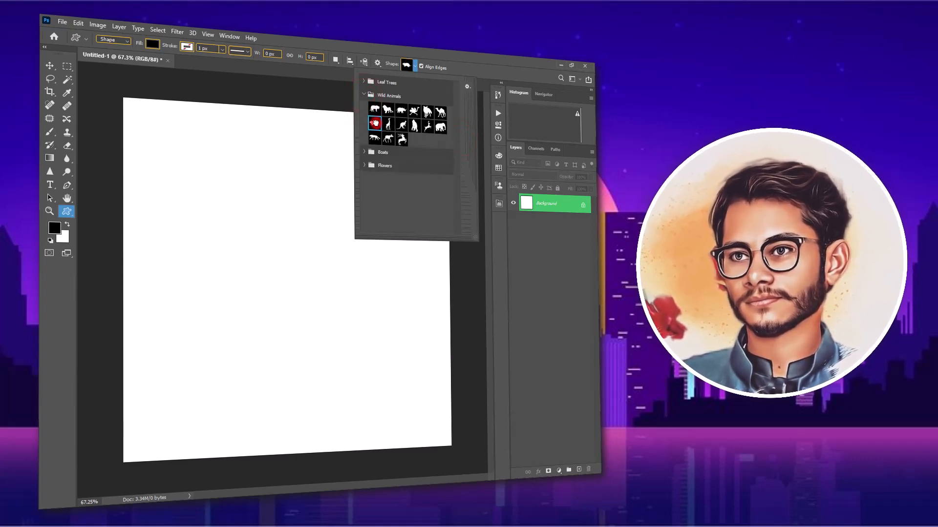
click(374, 124)
Draw the rodent shape across about two thirds of the canvas width and move it to the canvas centre.
drag(255, 181, 459, 272)
key(v)
drag(369, 213, 306, 269)
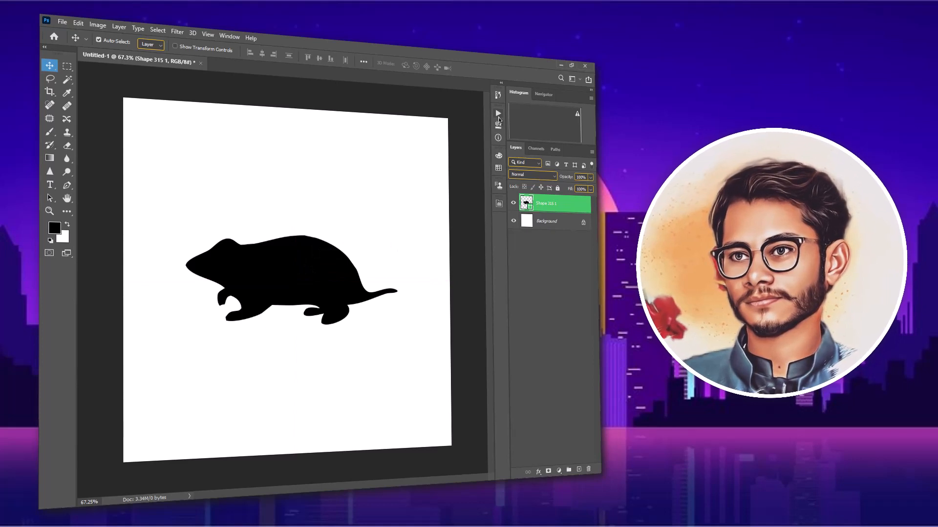
click(499, 128)
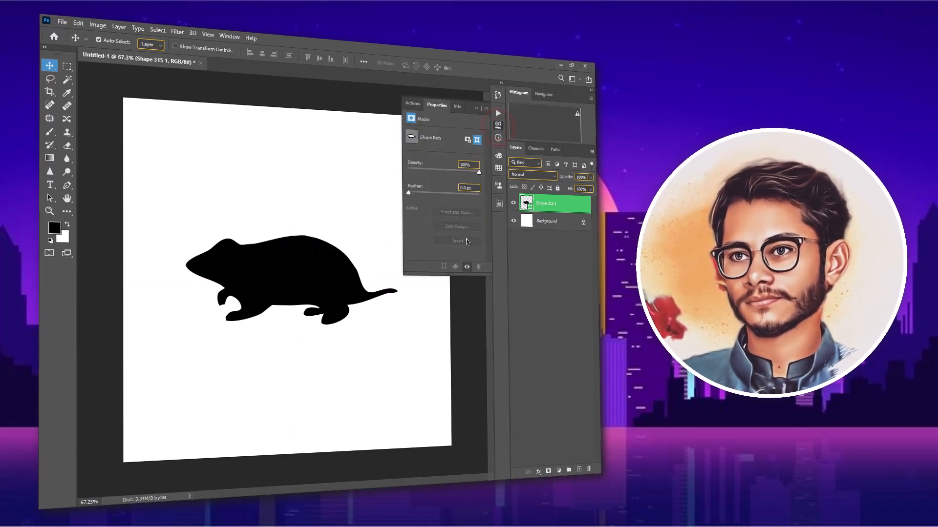
Change the rodent shape's fill colour to a dark golden brown, #7d5b00.
double_click(525, 205)
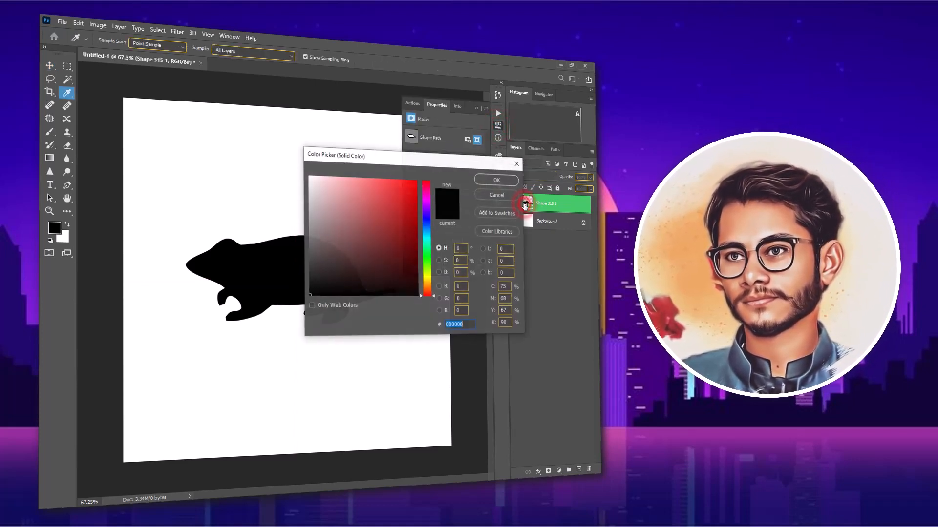
click(415, 233)
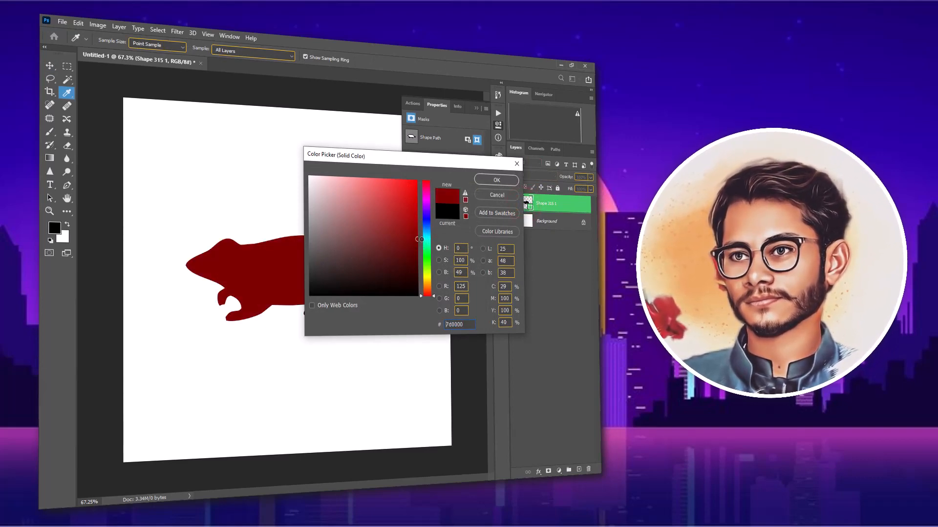
drag(427, 272, 427, 285)
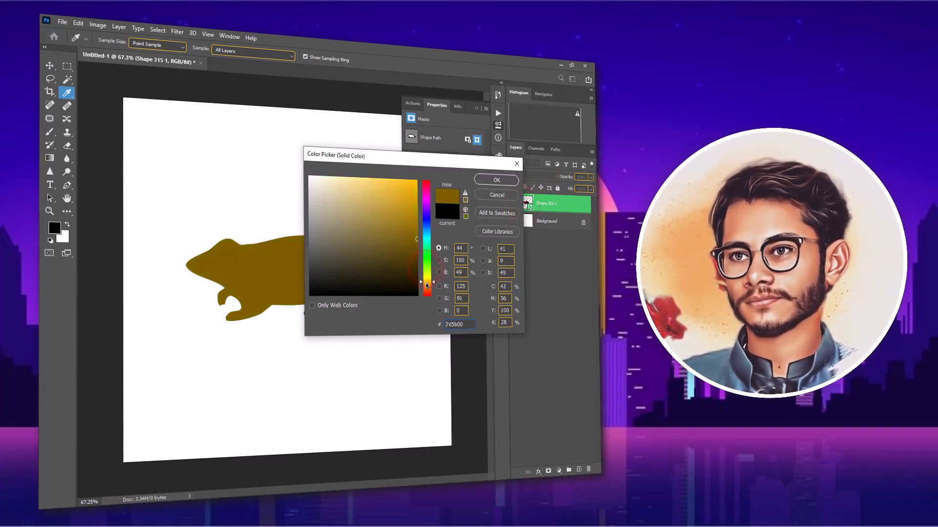
click(488, 181)
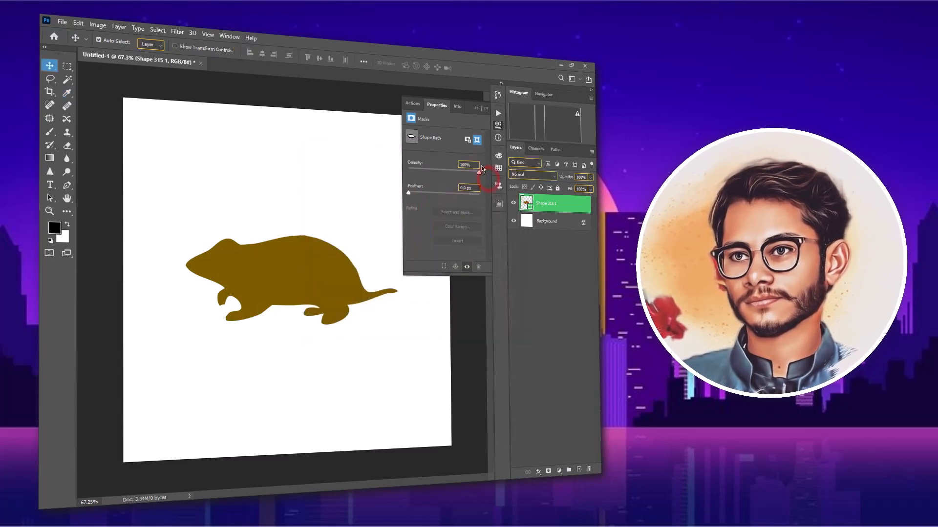
Run the TOP RIGHT DIRECTION action on the rodent shape layer to extrude it in 3D, and stop it at its message.
click(498, 126)
click(498, 114)
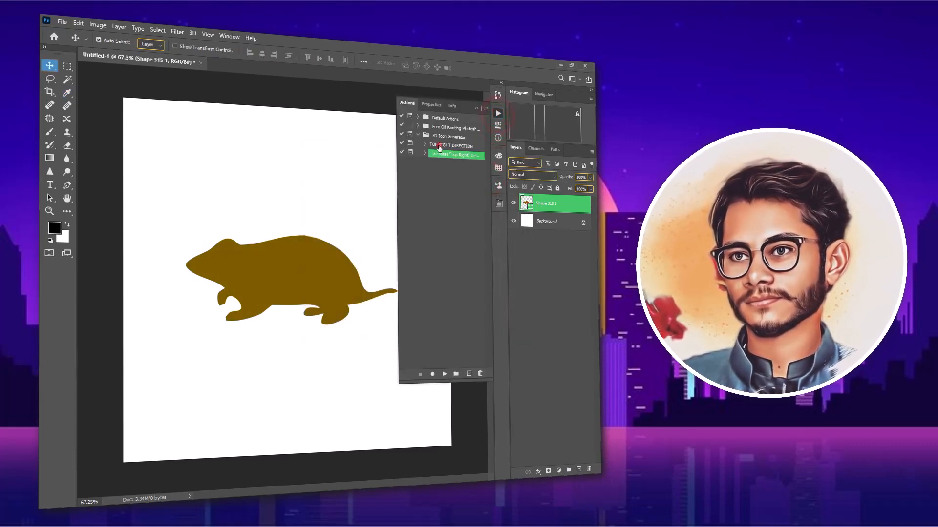
click(439, 147)
click(444, 374)
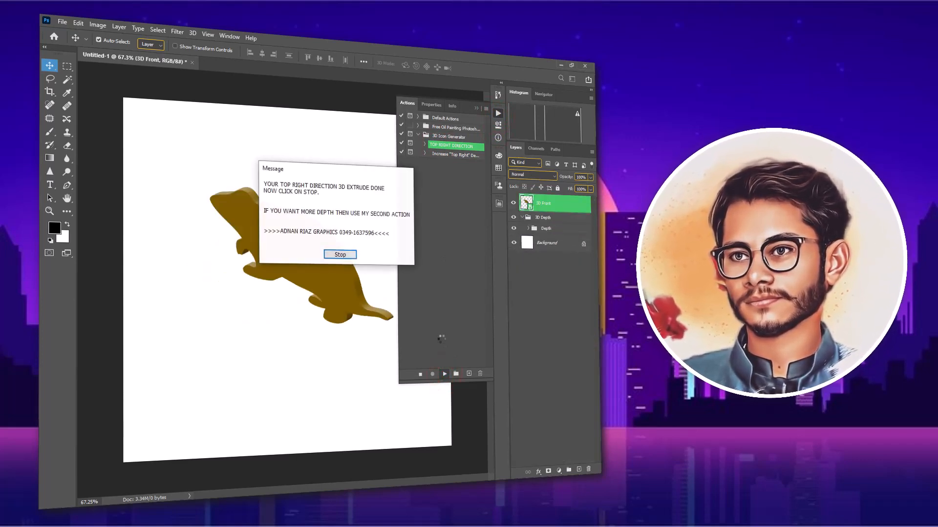
click(340, 255)
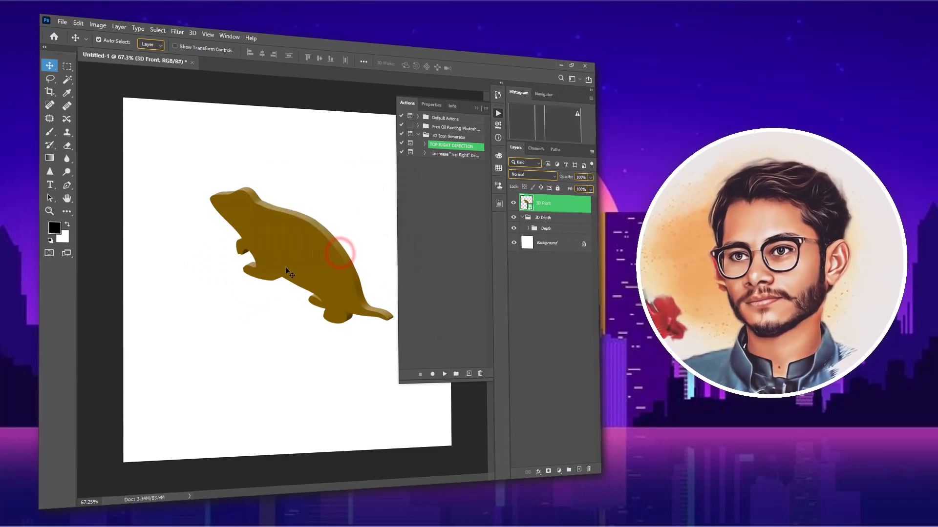
Run the Increase "Top Right" Depth action once on the rodent to deepen its extrusion, and stop it at its message.
click(456, 373)
click(389, 190)
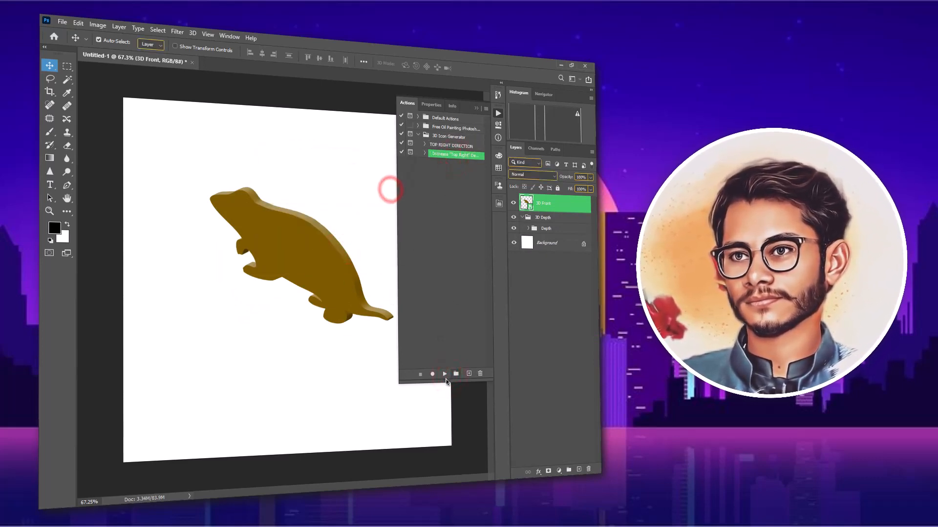
click(444, 375)
click(321, 242)
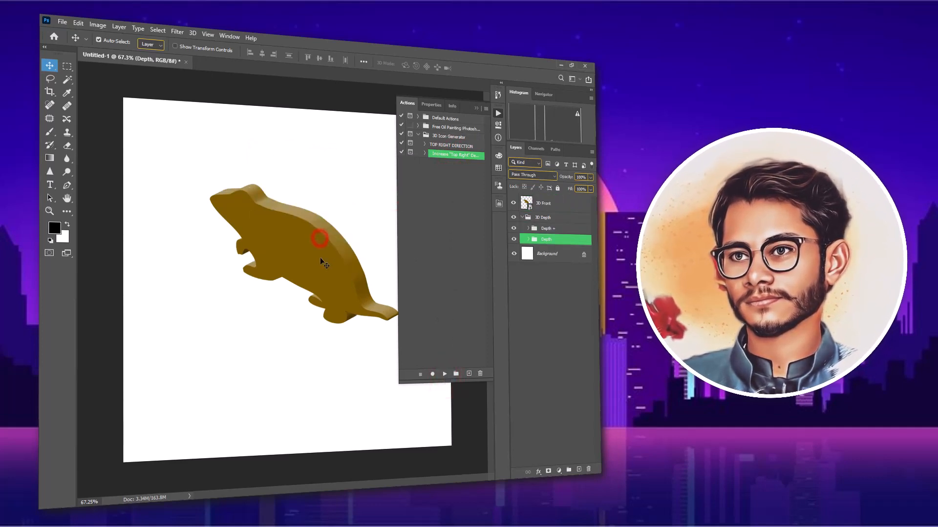
scroll(315, 247, down, 2)
scroll(315, 246, up, 1)
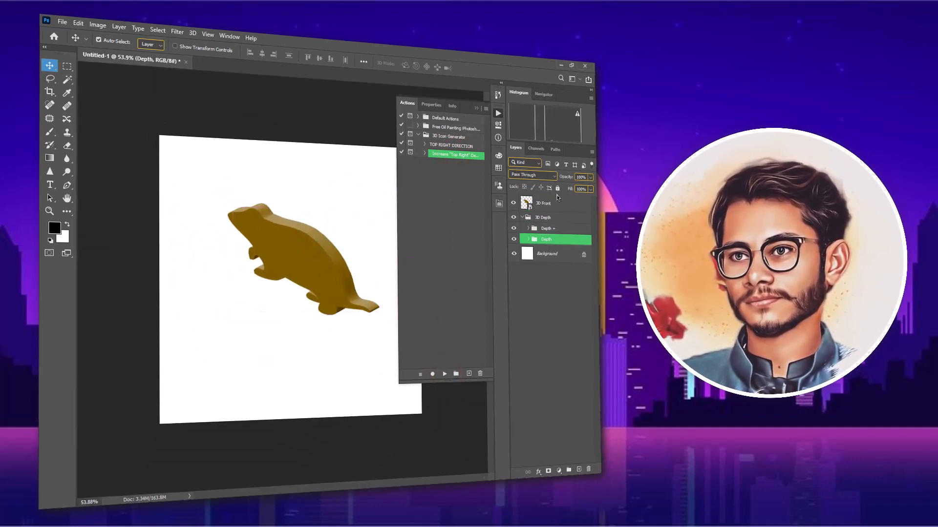
Delete the rodent's 3D Front layer and 3D Depth group, keeping only the white Background layer.
click(546, 210)
key(Delete)
key(Delete)
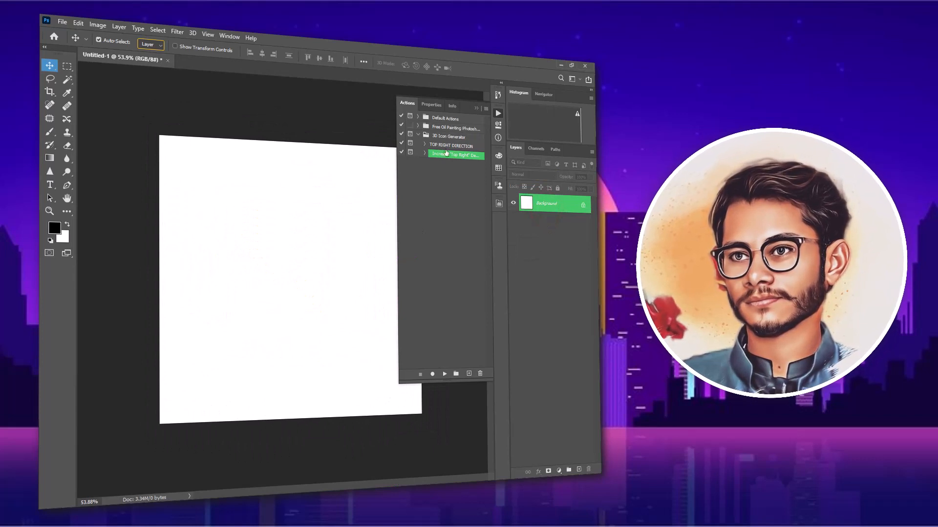
Draw a 600 x 600 px circle near the middle of the empty canvas with the Ellipse tool.
click(476, 109)
drag(230, 232, 231, 232)
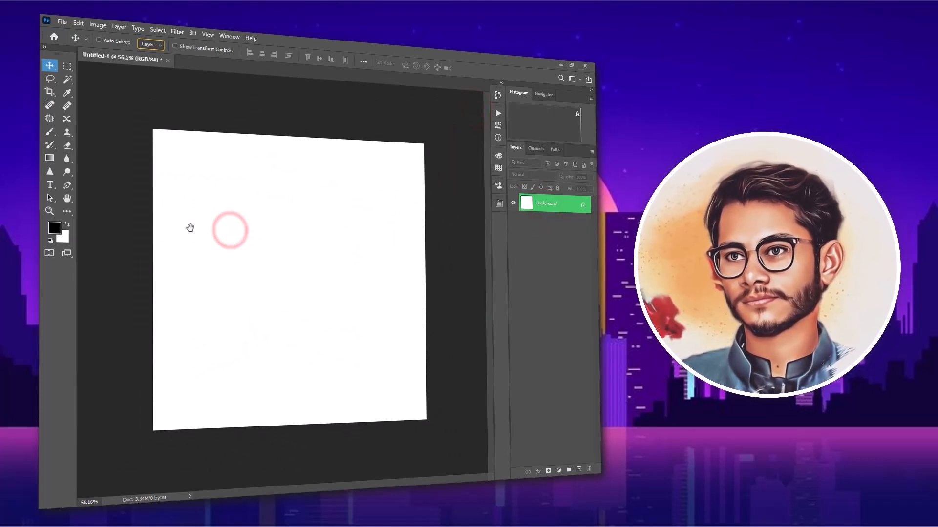
click(67, 211)
click(115, 385)
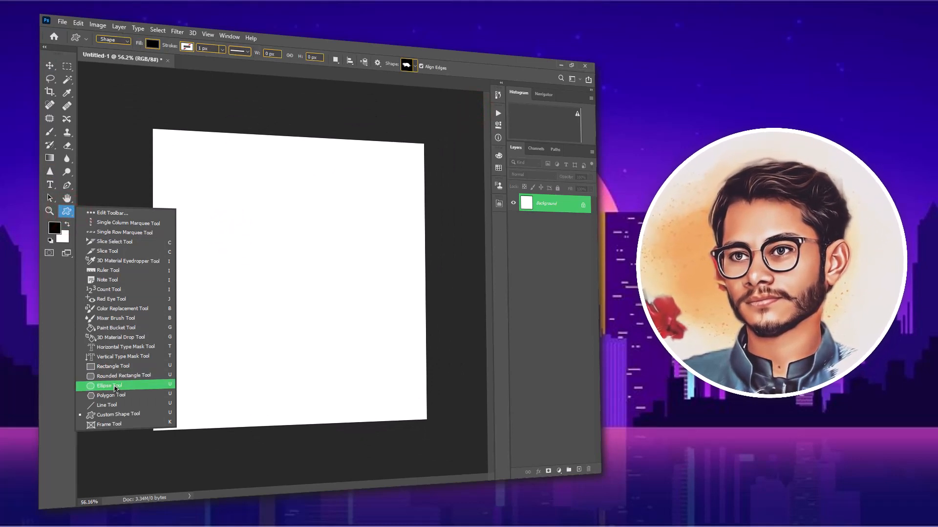
drag(213, 191, 364, 419)
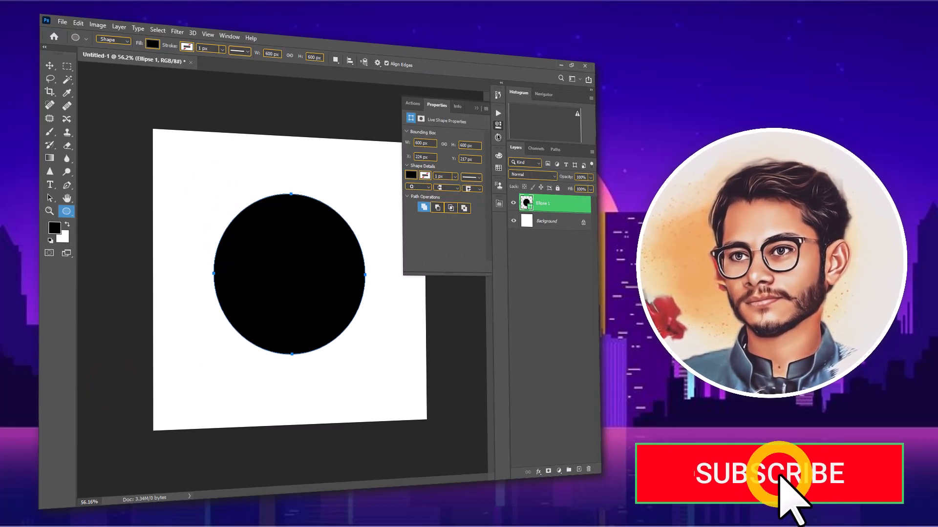
click(498, 127)
Change the circle's fill colour to a bright, fully saturated orange.
double_click(527, 203)
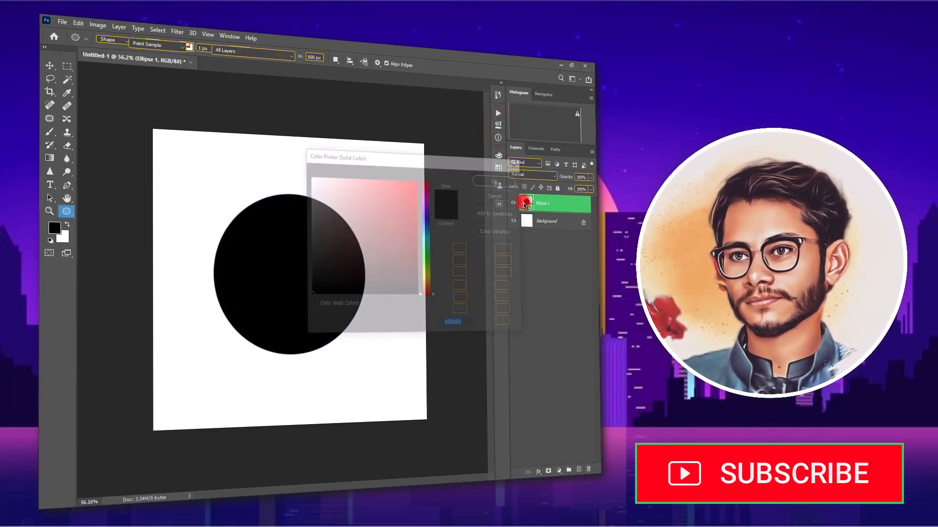
click(417, 229)
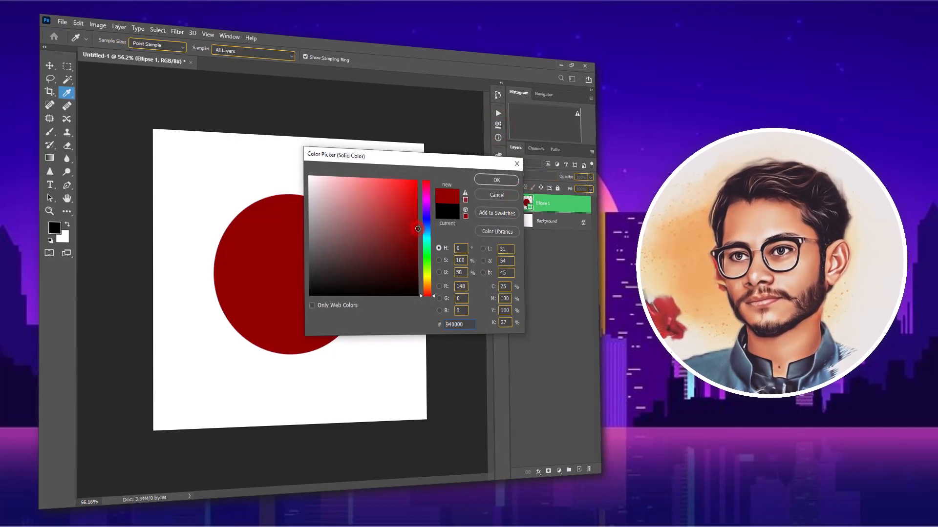
drag(427, 267, 429, 285)
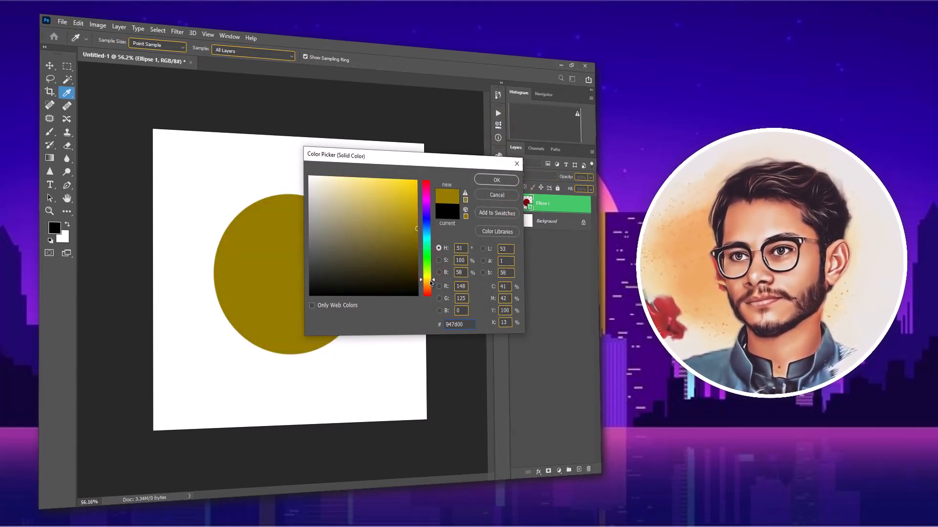
drag(416, 229, 417, 206)
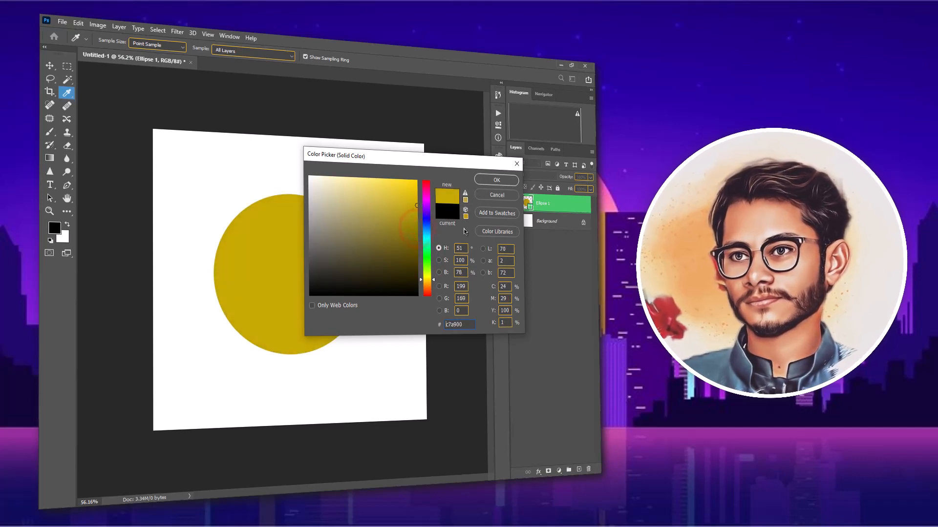
drag(433, 283, 434, 287)
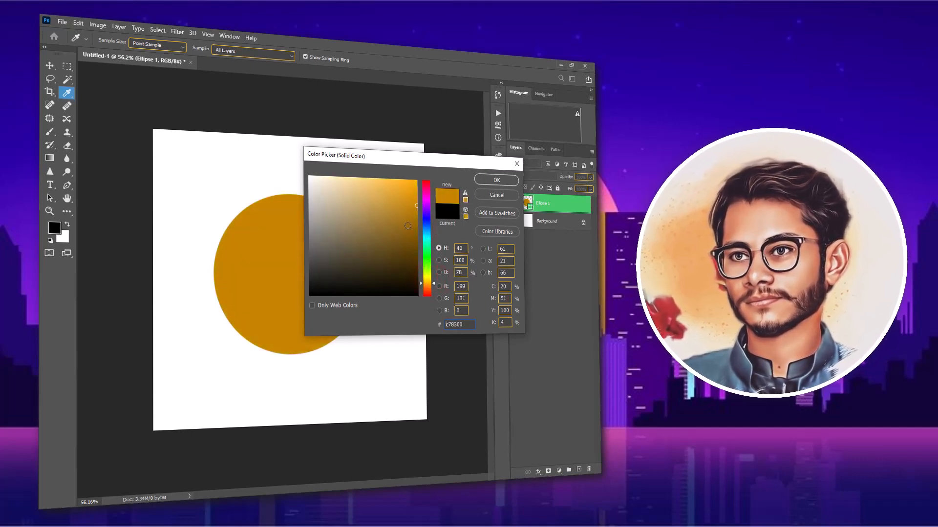
drag(408, 226, 415, 182)
click(488, 181)
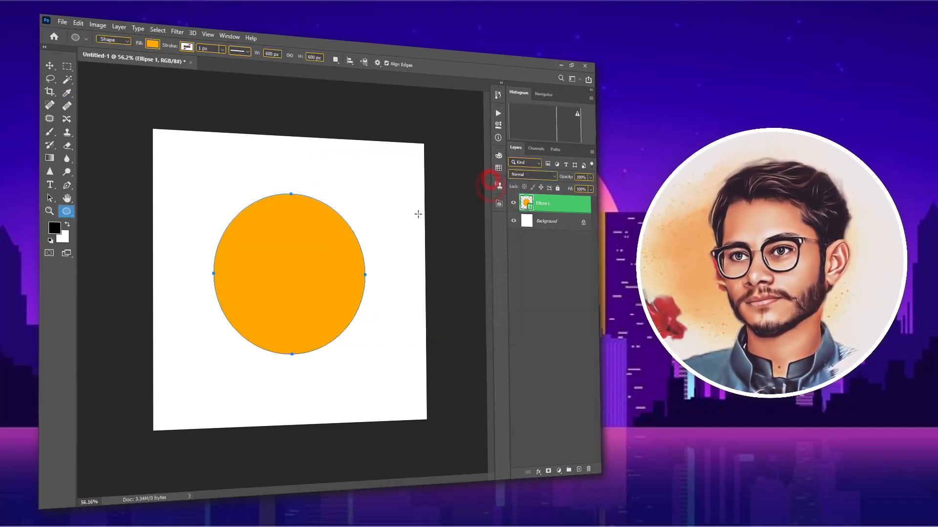
Select the whole canvas and align the orange circle to its horizontal and vertical centres.
key(v)
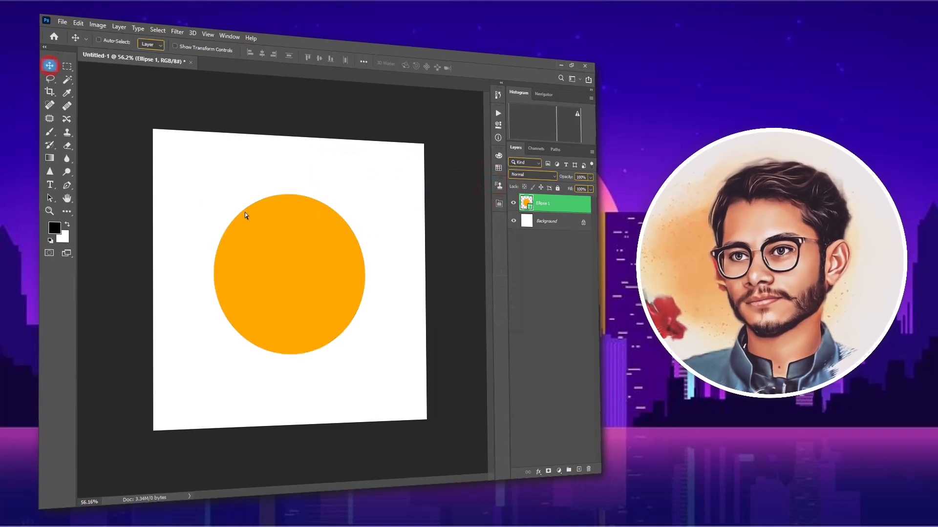
key(ctrl+a)
click(262, 54)
click(319, 58)
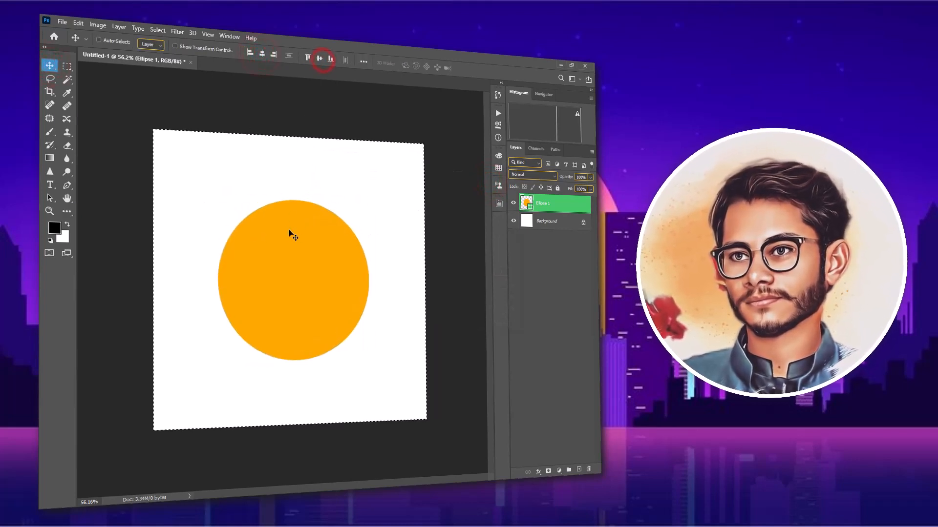
Try to run the TOP RIGHT DIRECTION action on the circle with the whole canvas still selected.
click(498, 115)
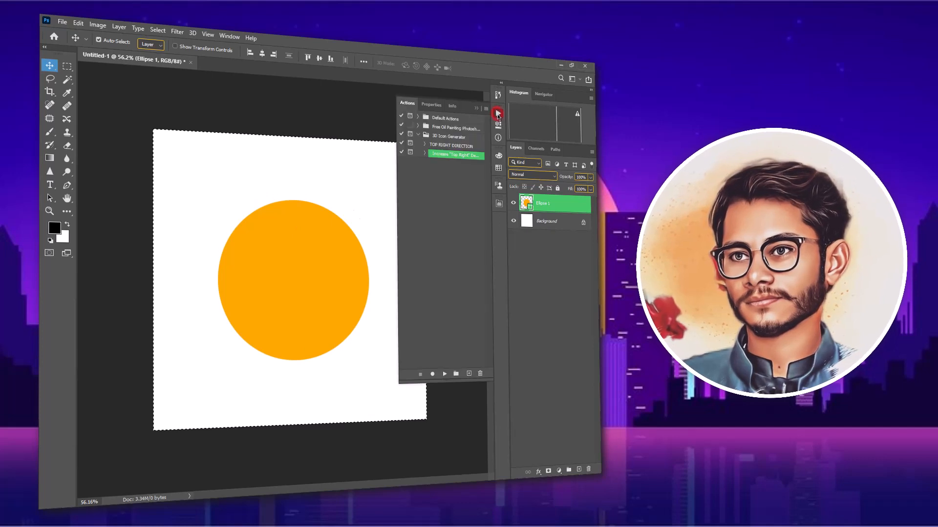
click(453, 147)
click(444, 374)
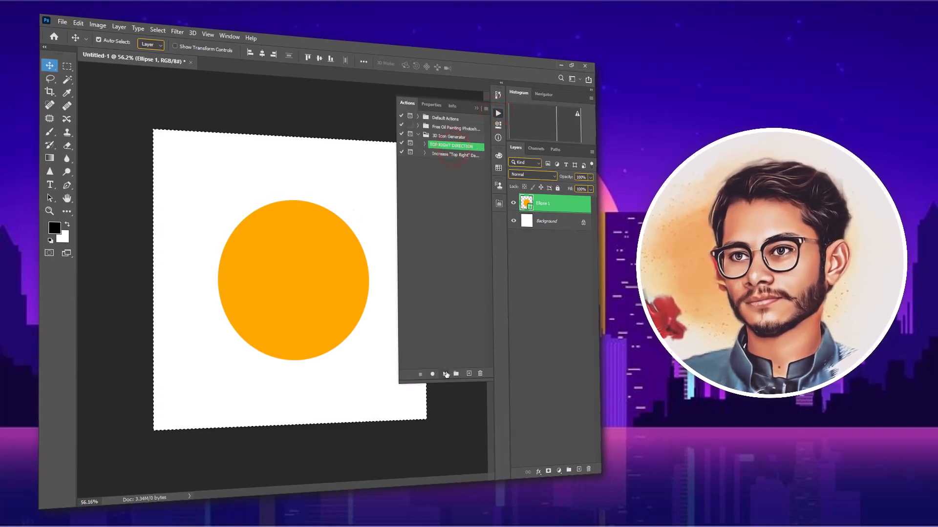
click(348, 211)
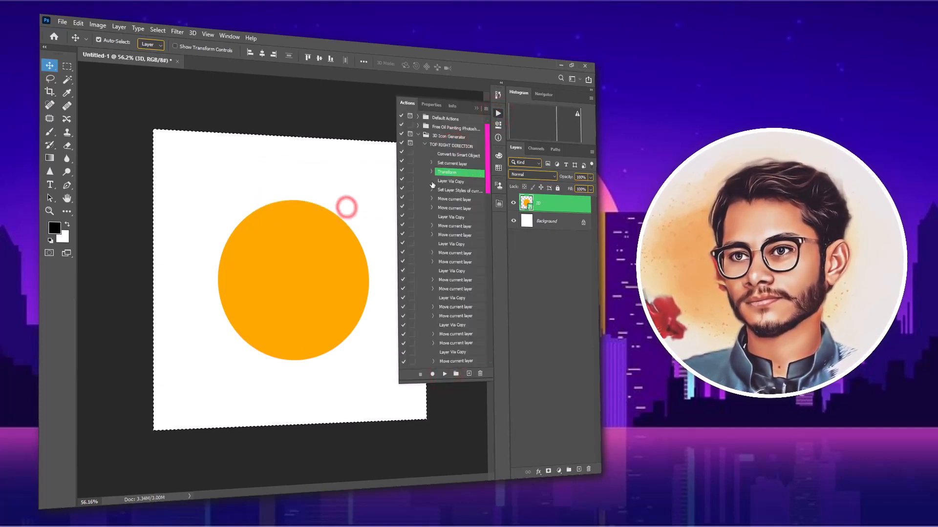
click(424, 145)
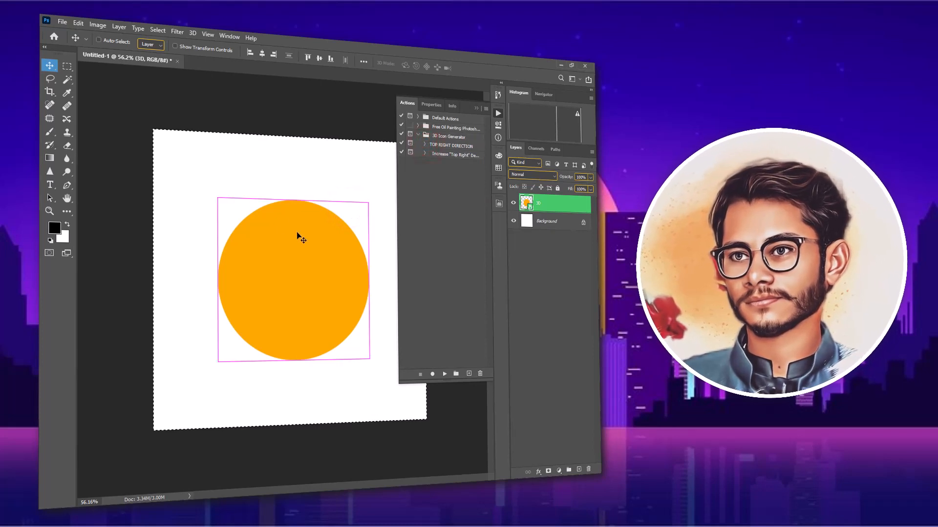
With the canvas selection cleared, run the TOP RIGHT DIRECTION action on the circle and stop it at its message.
click(442, 145)
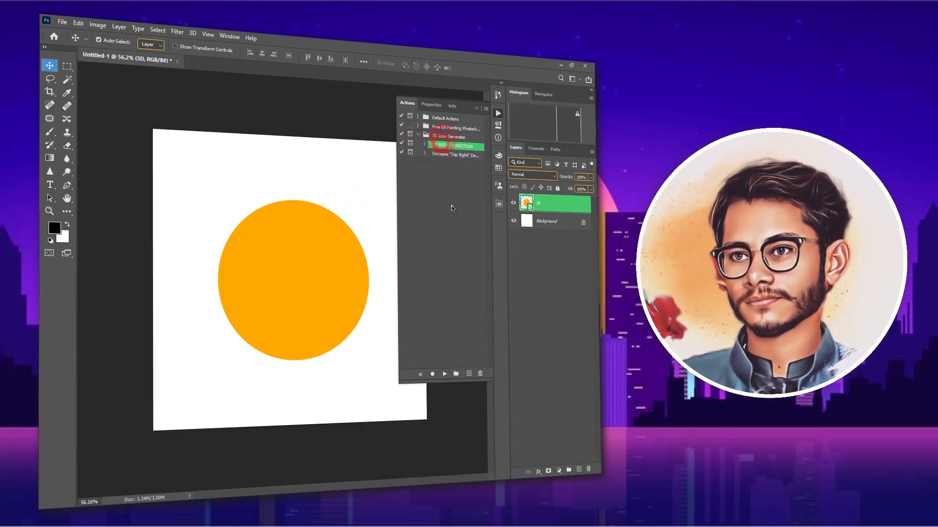
click(442, 375)
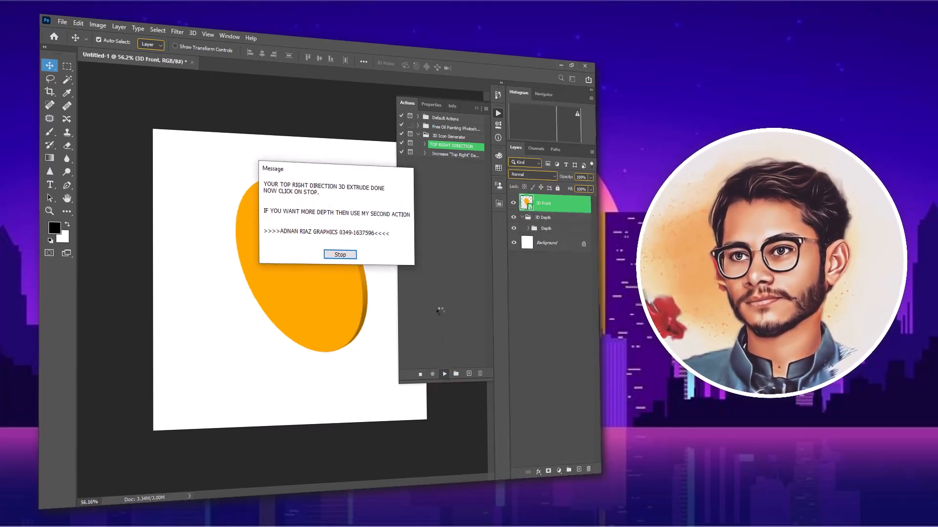
drag(313, 168, 415, 173)
click(437, 256)
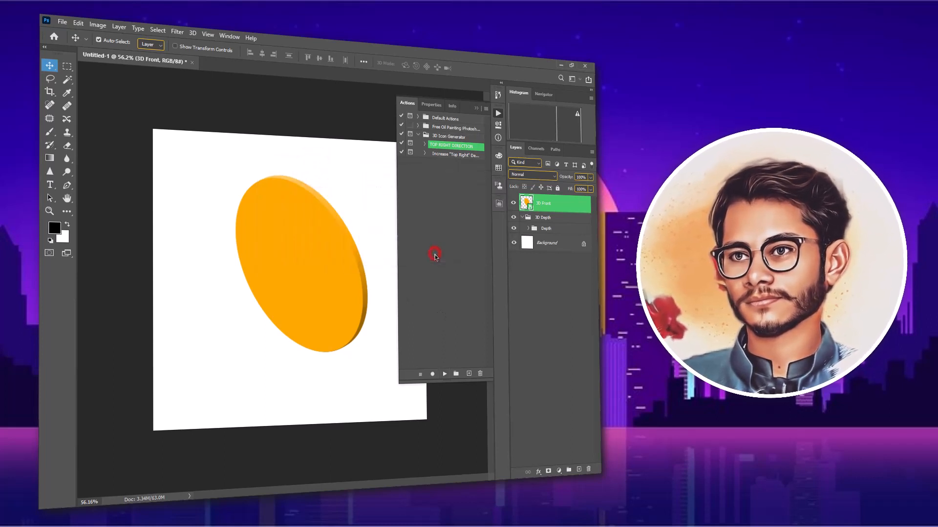
Run the Increase "Top Right" Depth action twice on the extruded circle, stopping it at its message each time.
click(447, 153)
click(444, 374)
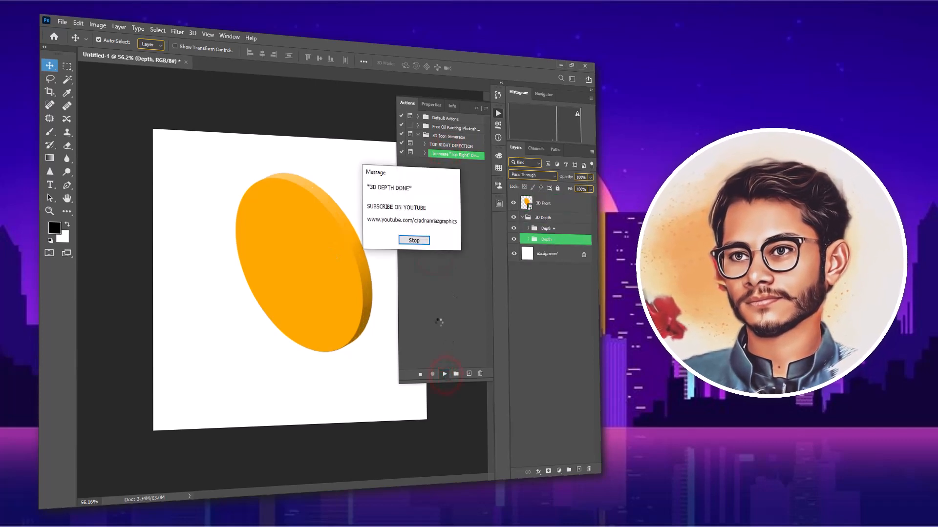
click(414, 240)
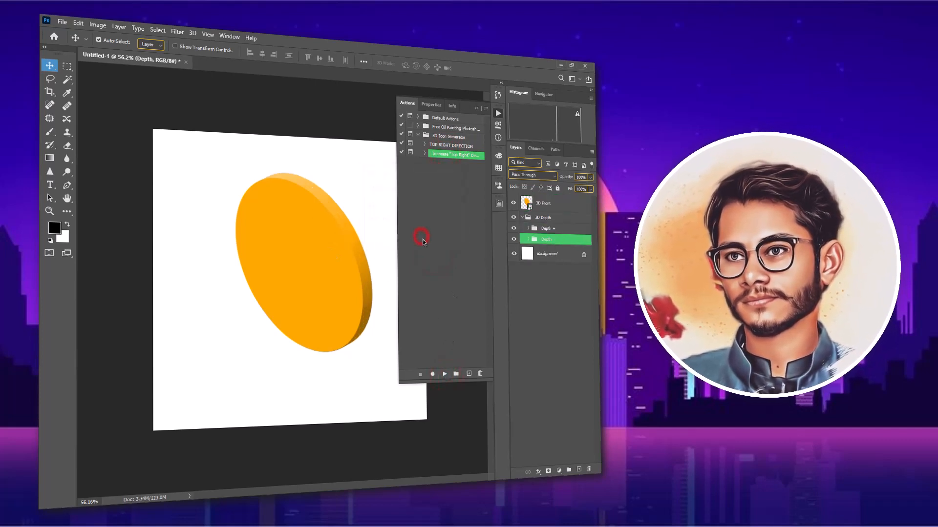
click(445, 373)
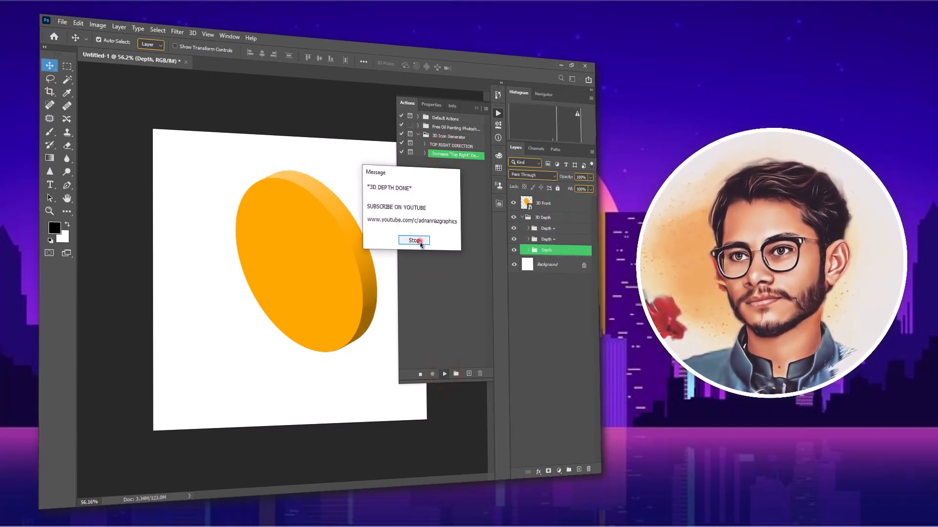
click(420, 242)
Open the 3D Front smart object's contents and add the text "your" in Impact over the orange circle.
double_click(526, 203)
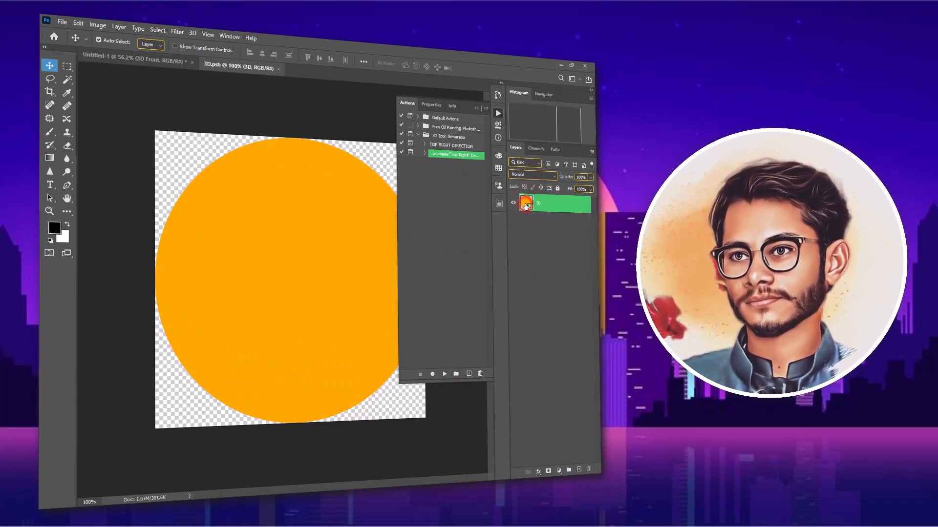
click(477, 111)
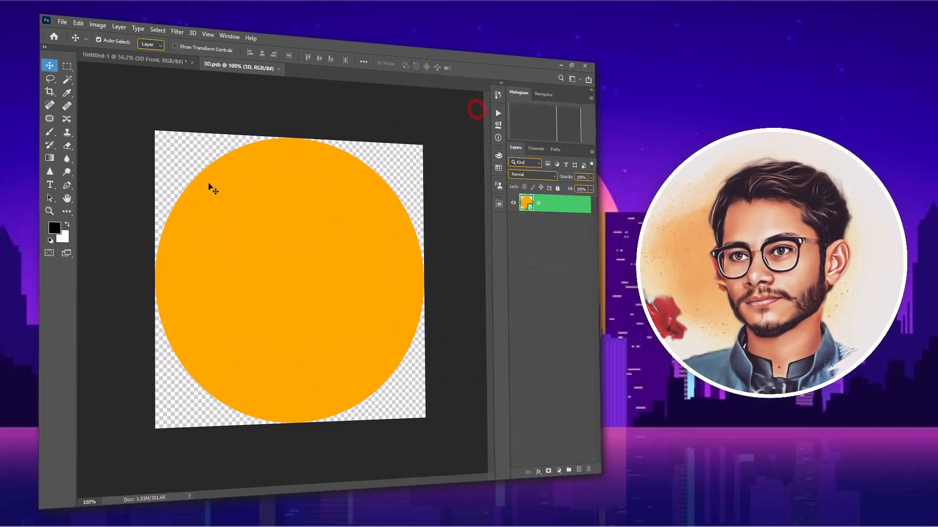
click(52, 187)
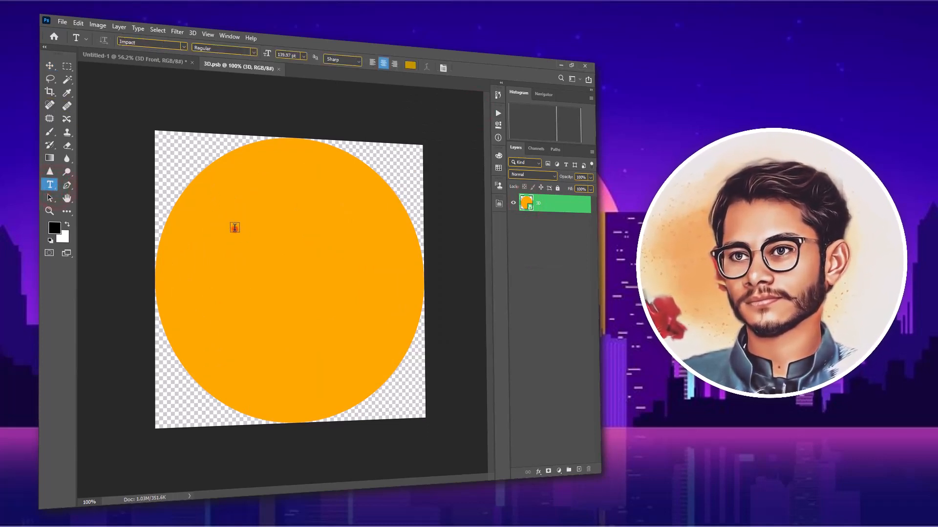
click(234, 228)
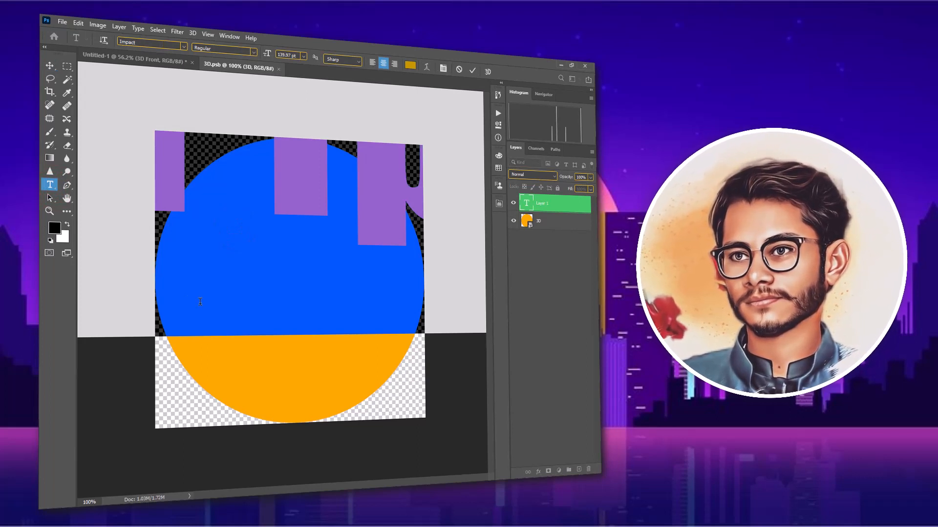
text(Your)
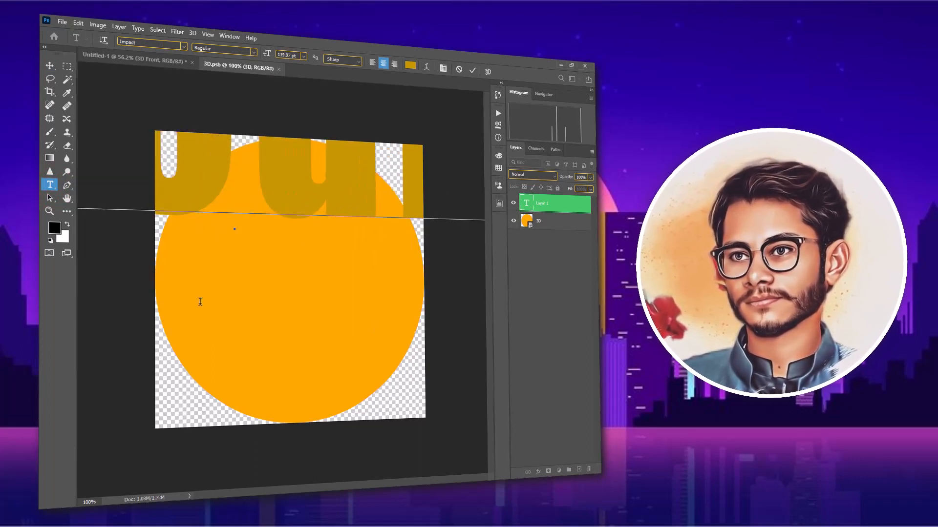
key(ctrl+a)
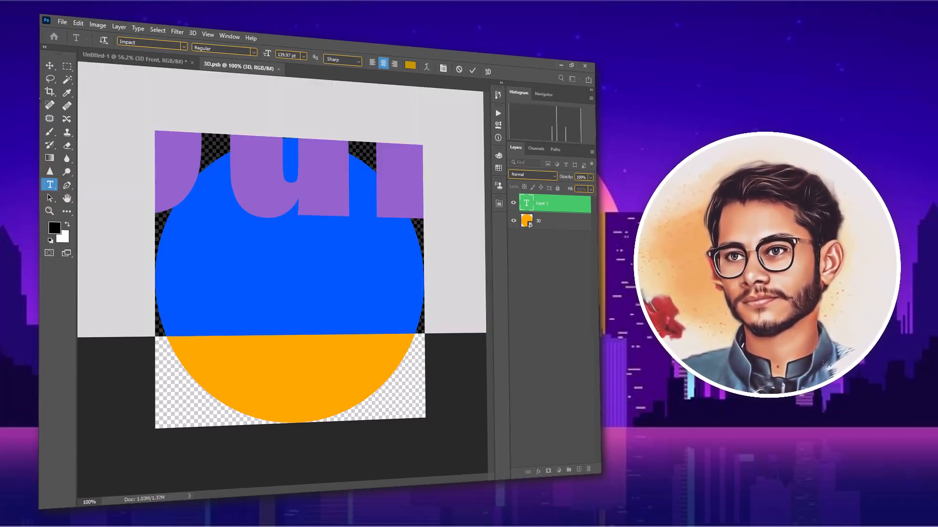
click(50, 66)
Scale the "your" text down to about two fifths of the circle's width and place it in the circle's upper middle.
key(ctrl+t)
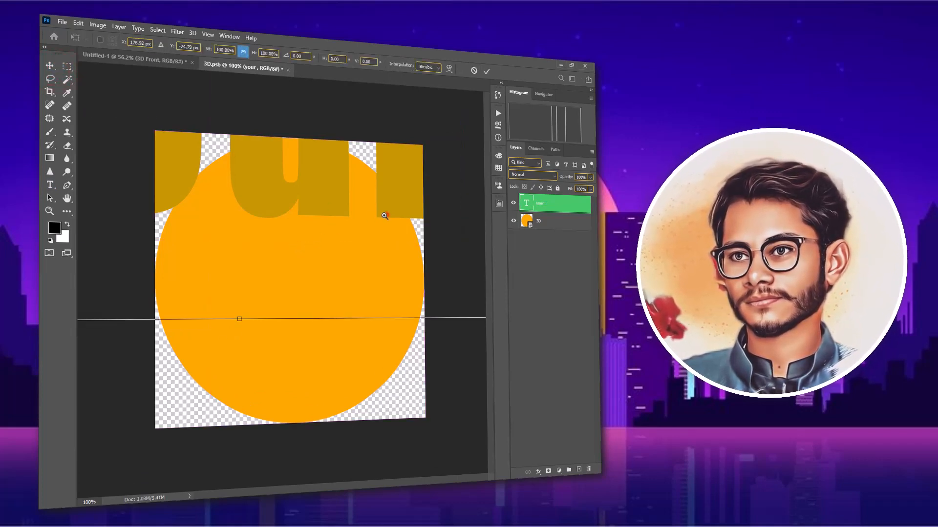
drag(385, 215, 374, 180)
drag(385, 147, 299, 200)
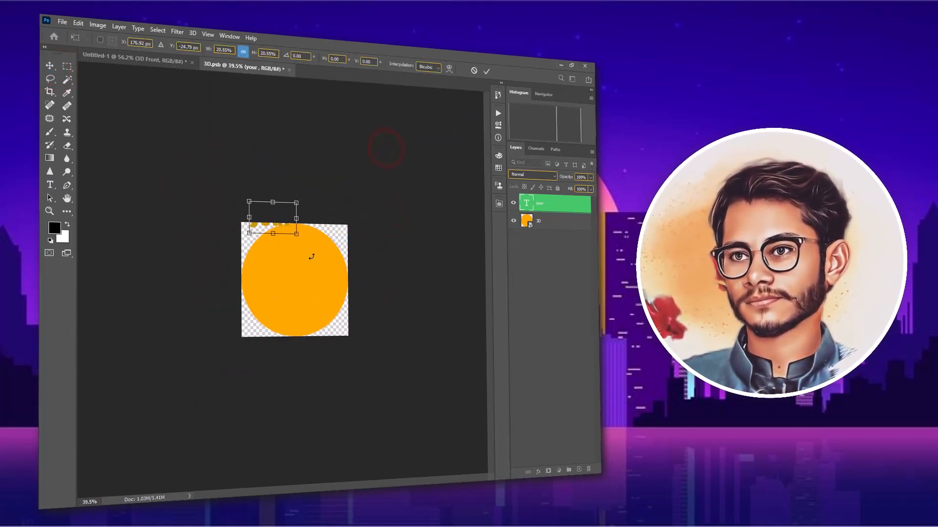
drag(285, 256, 318, 278)
drag(265, 160, 317, 260)
double_click(318, 258)
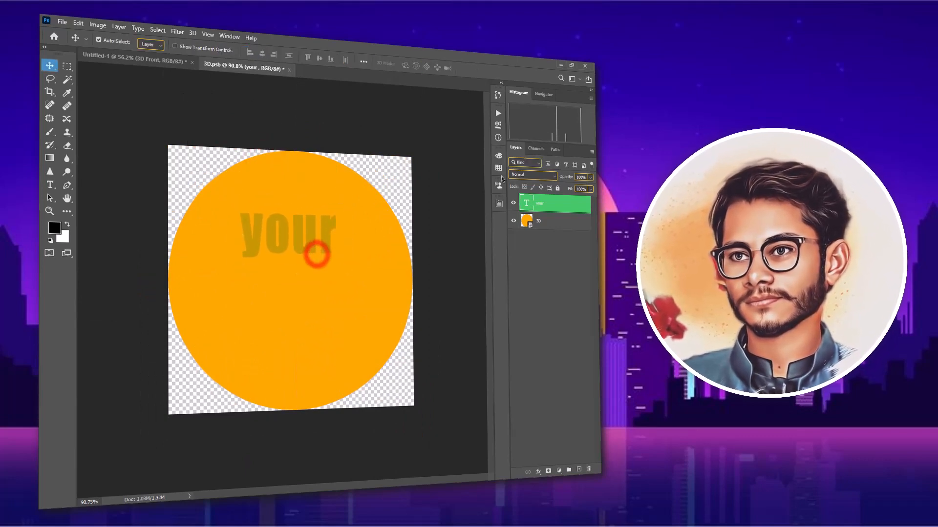
Recolour the "your" text on the orange circle to white.
click(498, 125)
click(472, 244)
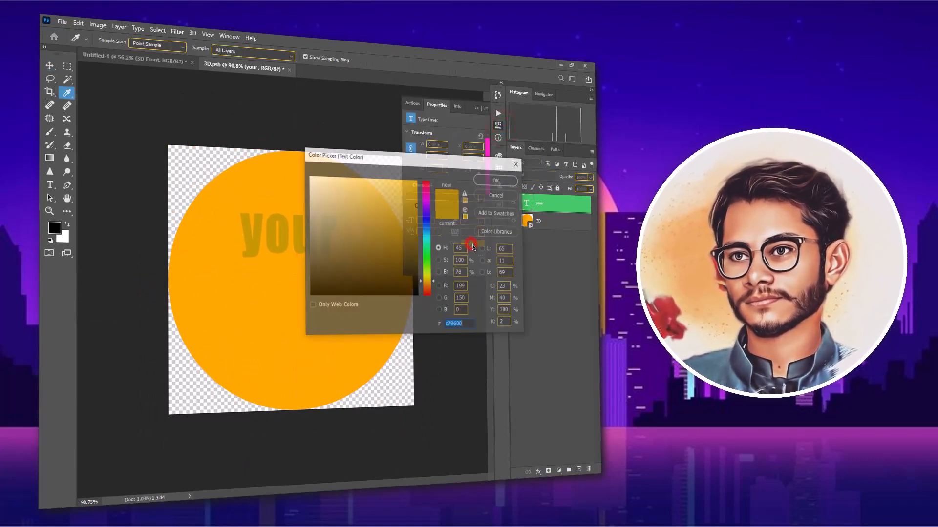
drag(362, 219, 287, 155)
click(496, 180)
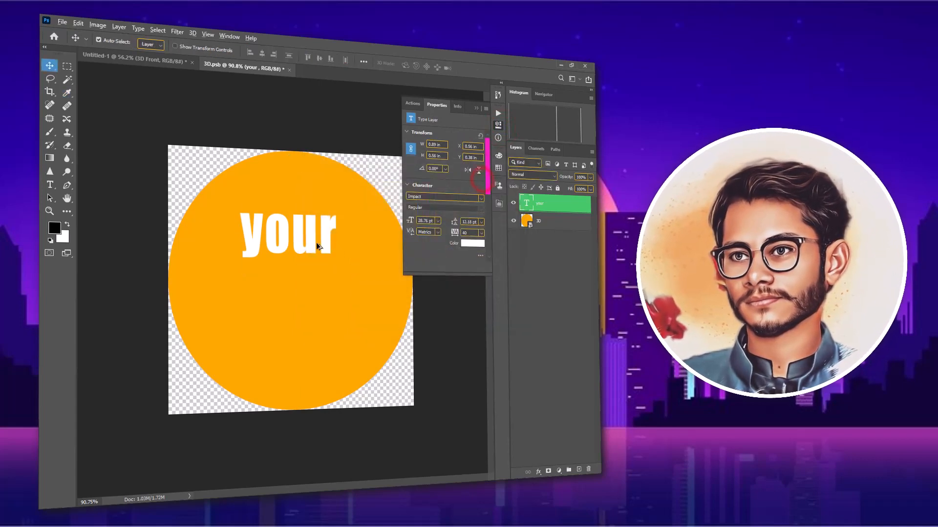
Duplicate the "your" text directly below itself and change the copy's wording to "text".
drag(316, 242, 313, 309)
double_click(314, 309)
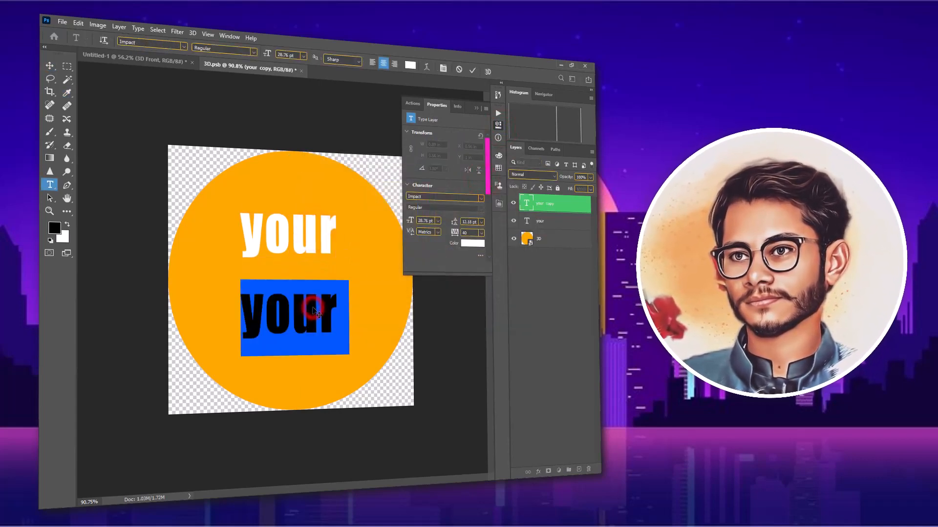
text(text)
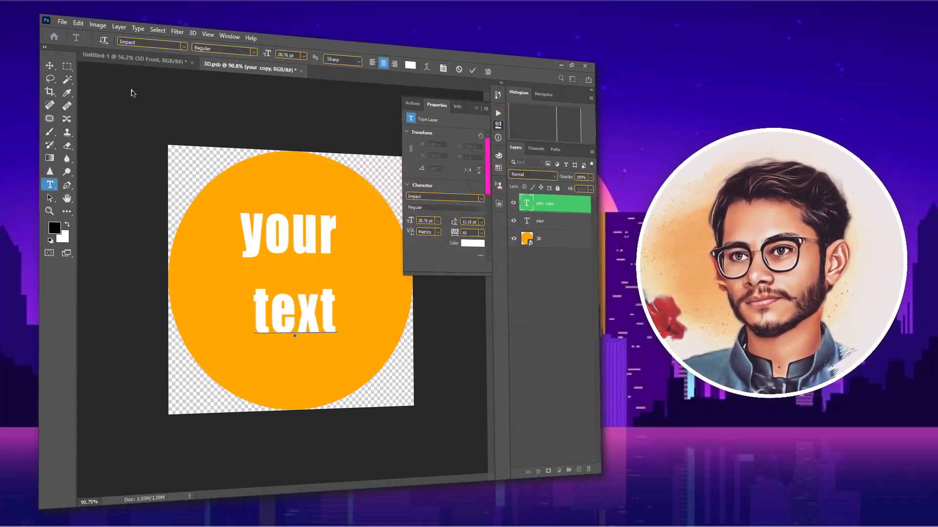
click(49, 66)
Enlarge the word "text" from its centre to about 195% so it spans most of the circle's width.
key(ctrl+t)
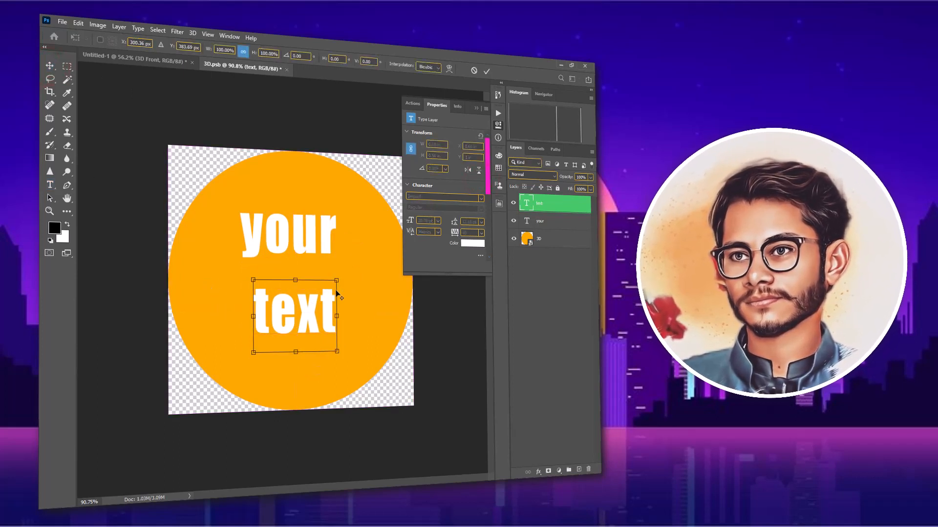
drag(337, 290, 373, 264)
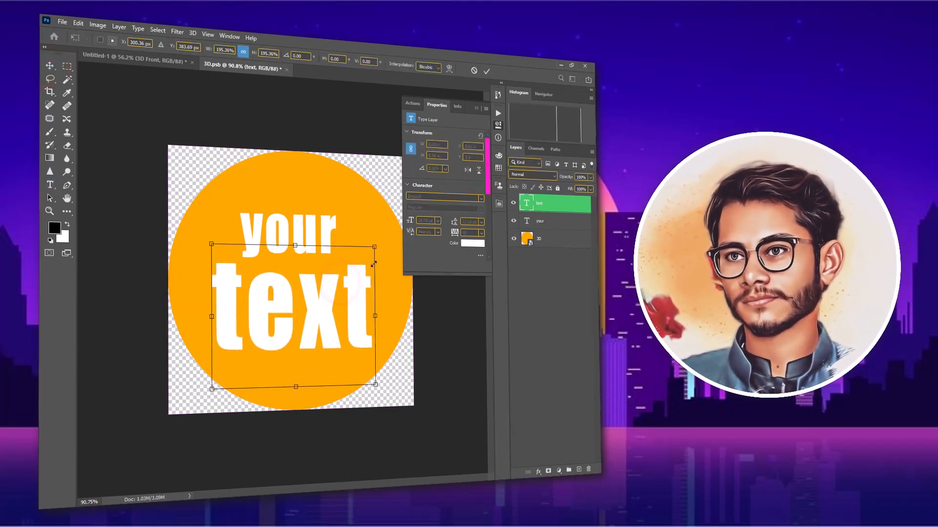
double_click(327, 291)
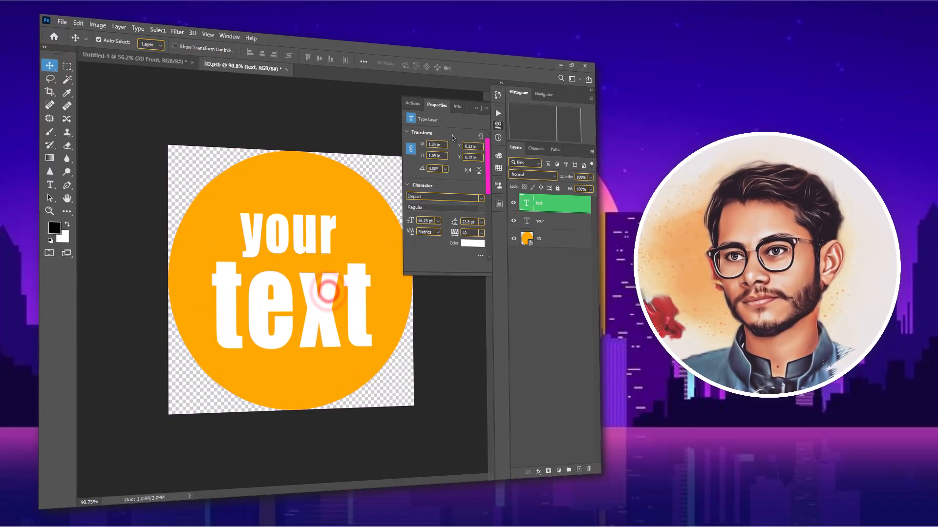
Close the 3D.psb smart object contents and save the changes back to the coin.
click(476, 108)
click(288, 70)
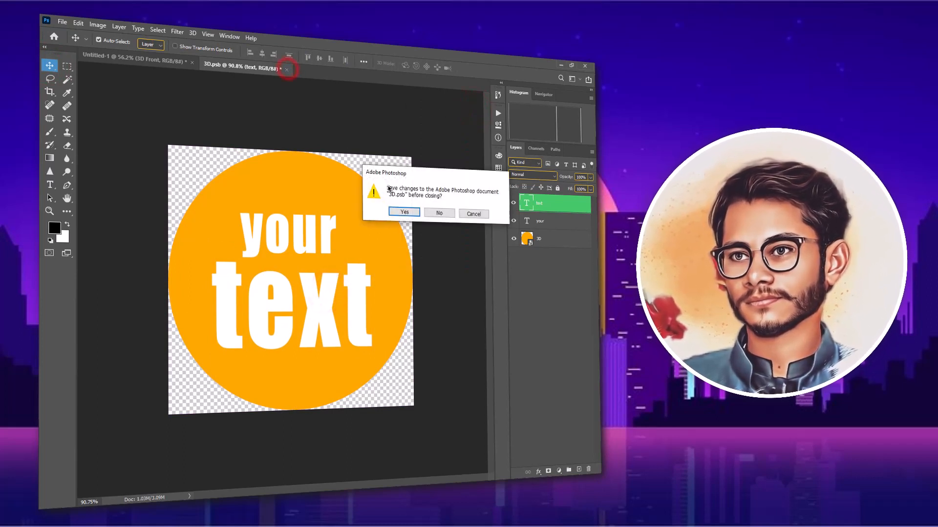
click(412, 214)
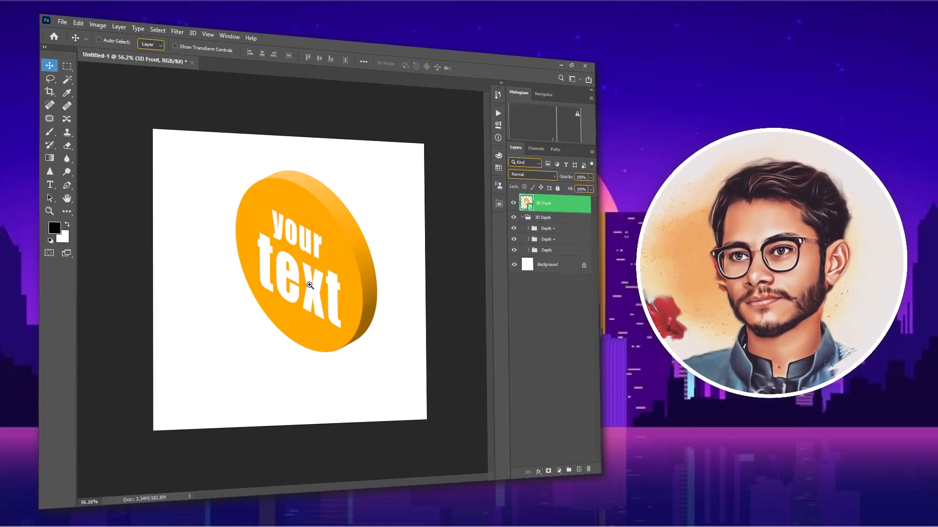
Inspect the coin up close, hiding and showing its 3D Front layer.
drag(296, 262, 313, 268)
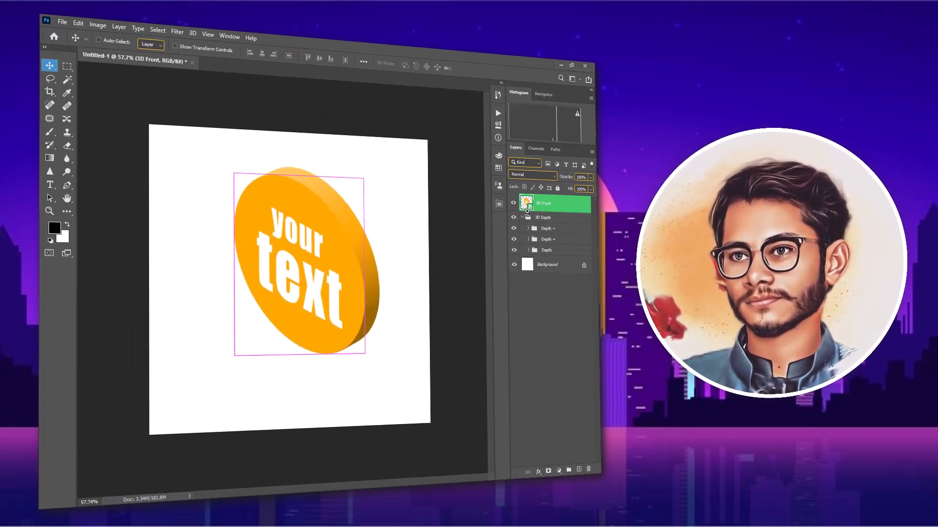
click(513, 203)
click(513, 204)
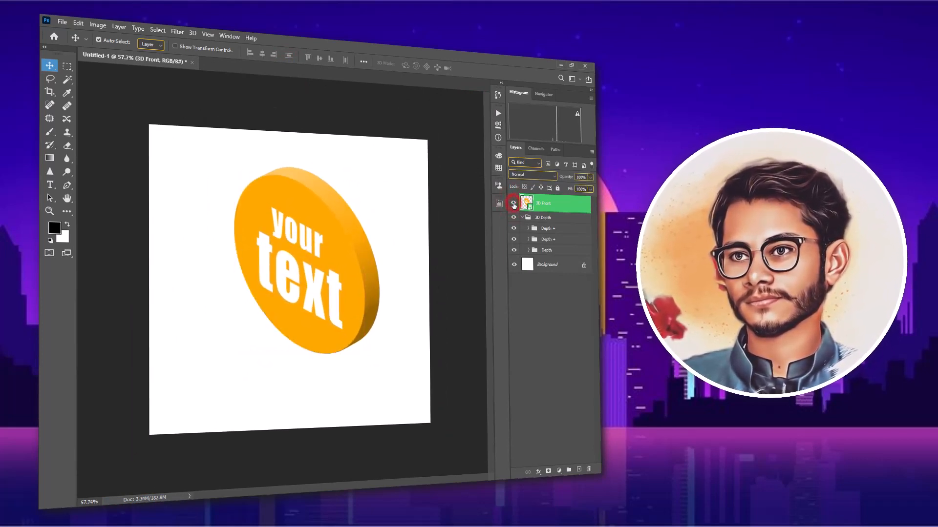
scroll(317, 236, up, 4)
scroll(318, 237, down, 4)
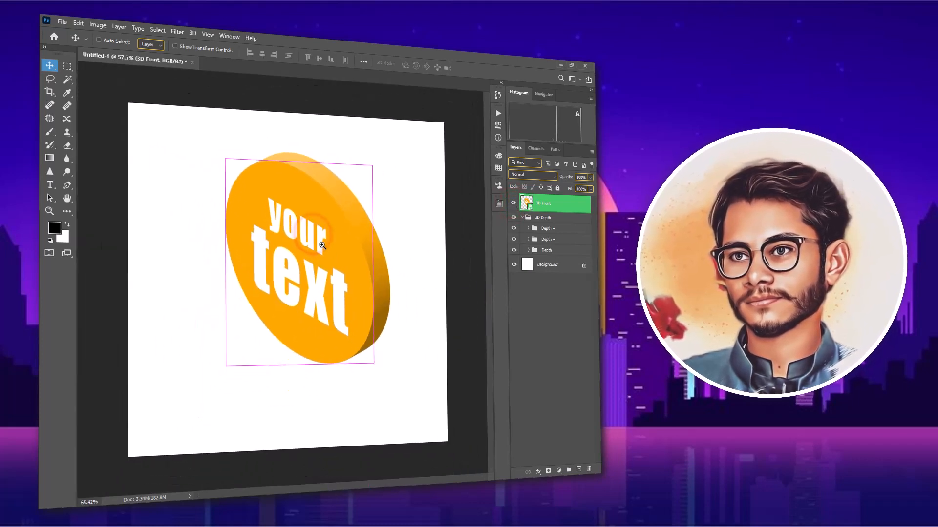
Select the 3D Front layer and all 3D Depth groups, shift the coin slightly down and left, and delete it.
shift+click(542, 251)
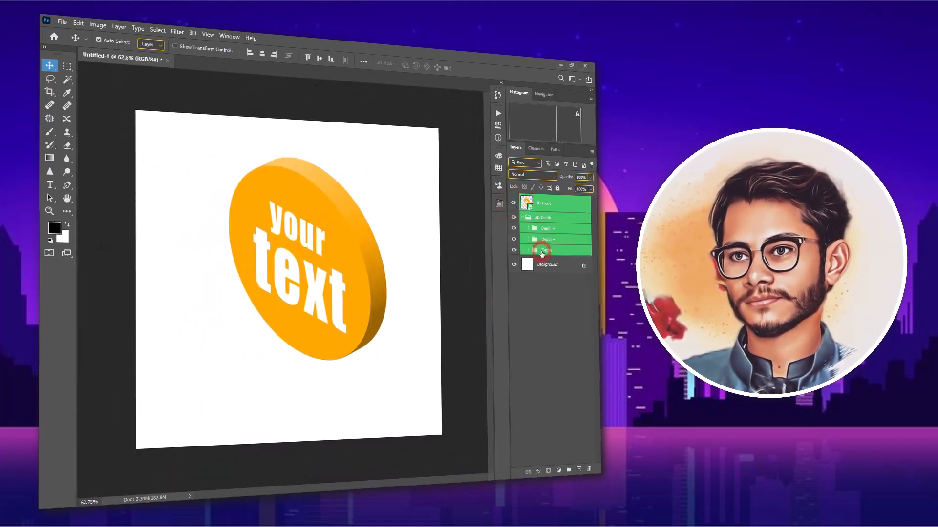
key(ctrl+t)
drag(316, 240, 301, 290)
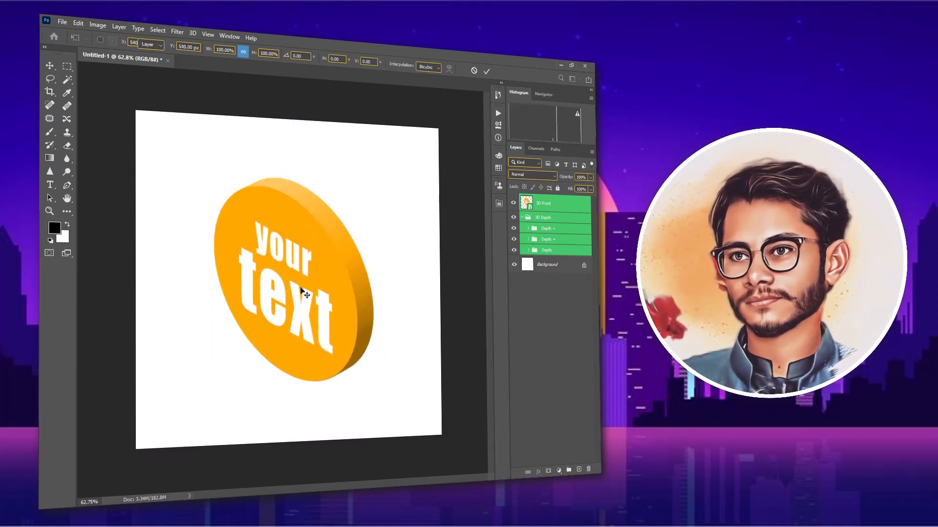
key(Return)
drag(292, 236, 299, 242)
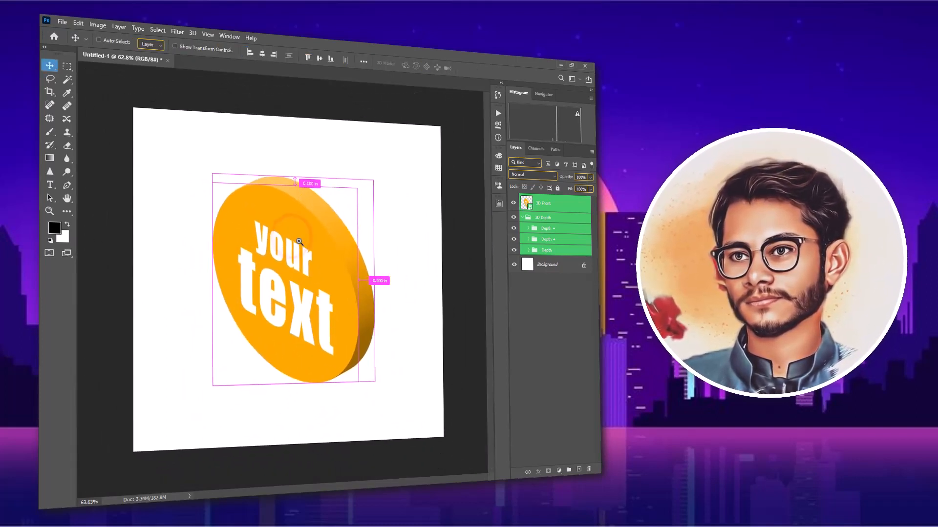
key(Delete)
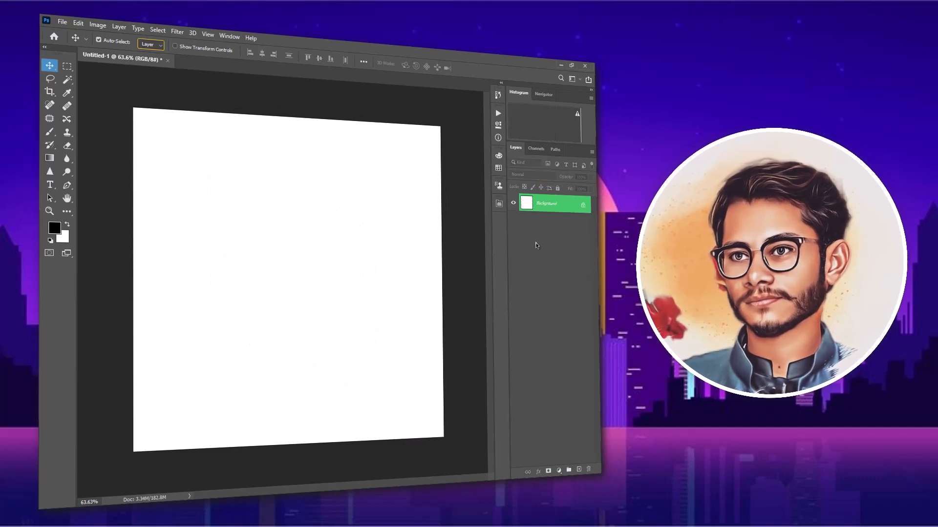
Add the text "thanks" in Impact on the empty canvas and colour it yellow-orange.
click(50, 185)
click(167, 182)
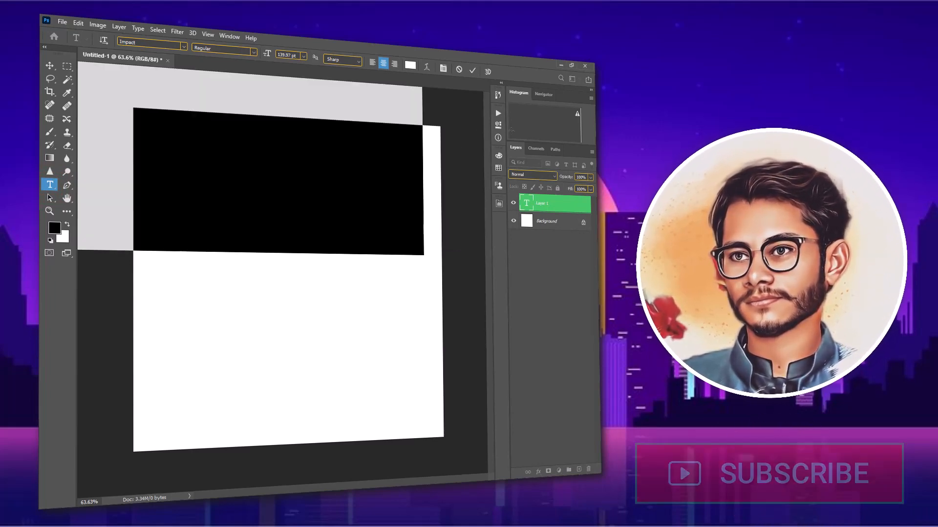
click(498, 125)
click(467, 244)
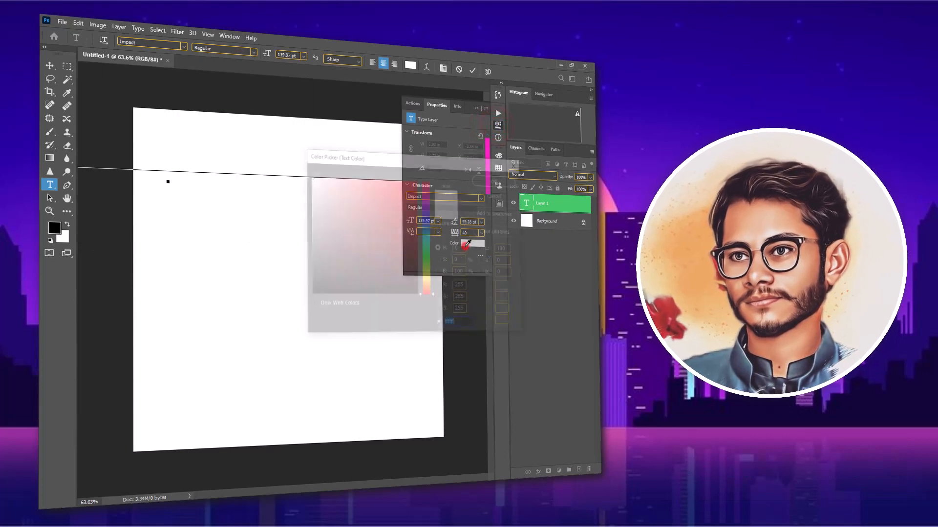
drag(427, 264, 428, 282)
click(408, 209)
click(496, 180)
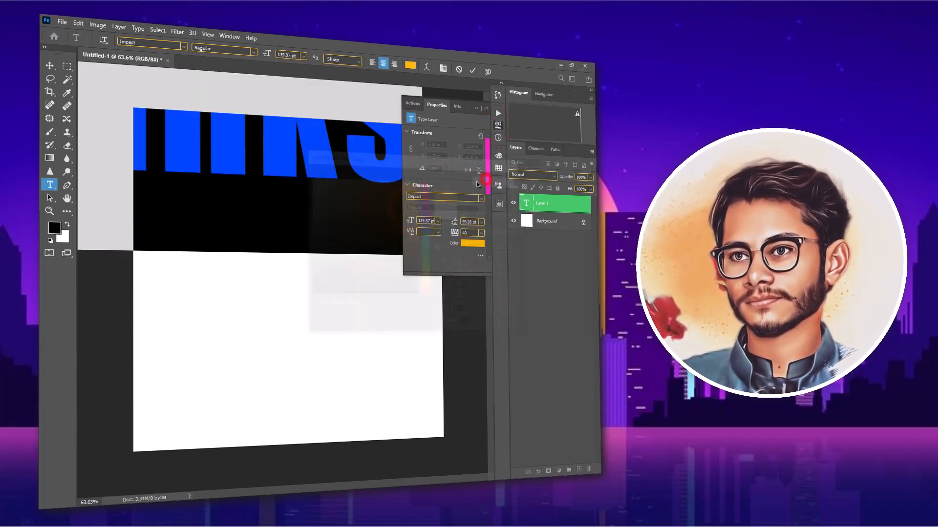
click(50, 66)
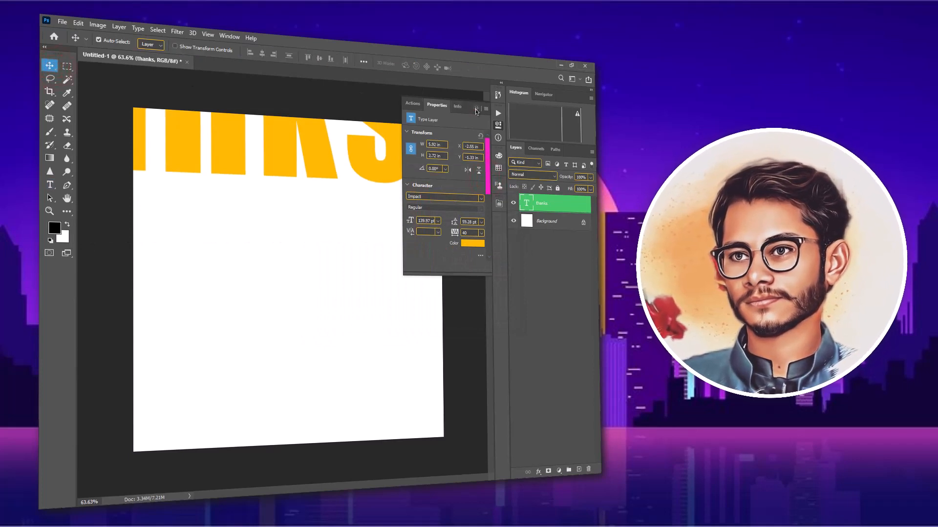
click(476, 109)
Scale the "thanks" text down to about two fifths of the canvas width and place it in the middle.
key(ctrl+t)
drag(392, 241, 343, 309)
drag(314, 230, 320, 282)
double_click(320, 281)
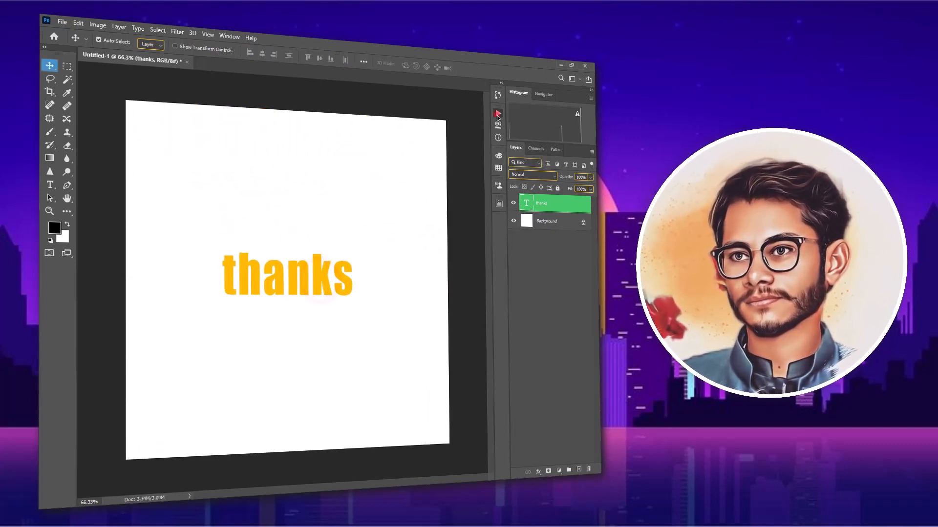
Run the TOP RIGHT DIRECTION action on the "thanks" text and stop it at its message.
click(498, 113)
click(454, 146)
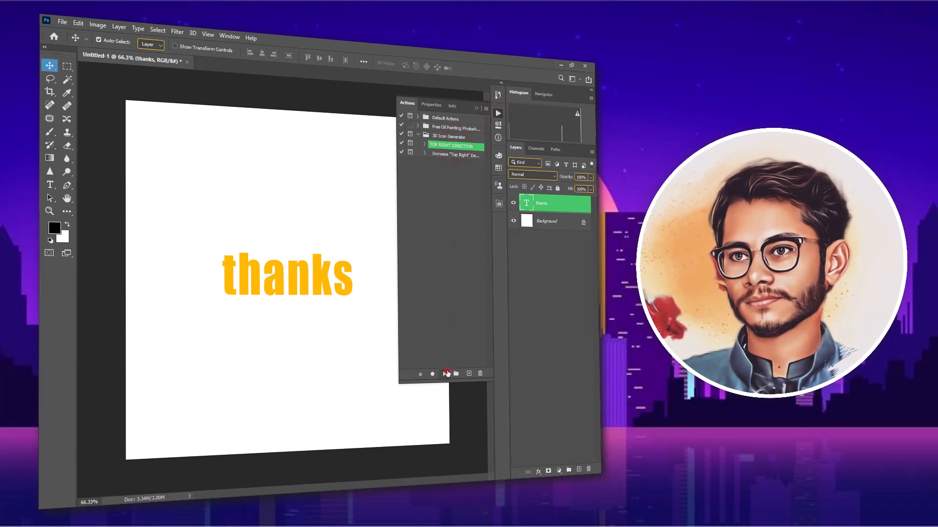
click(447, 374)
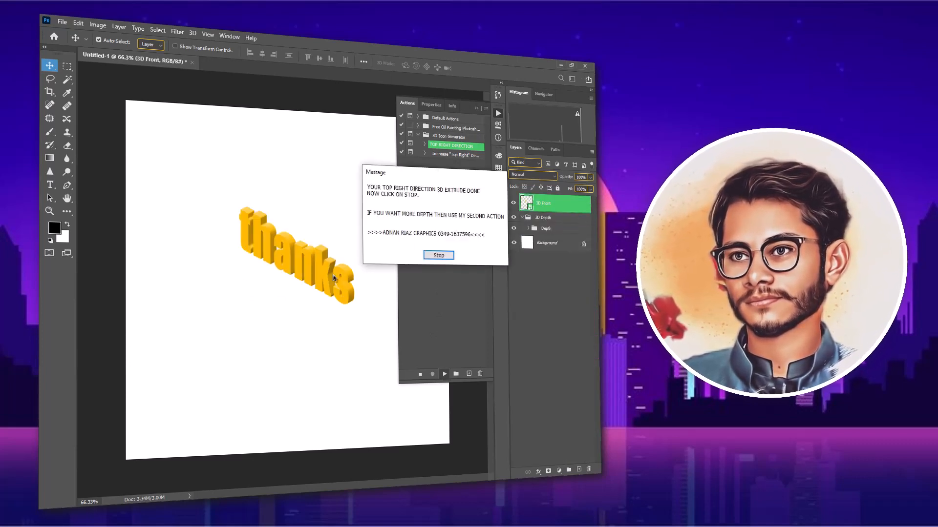
click(435, 257)
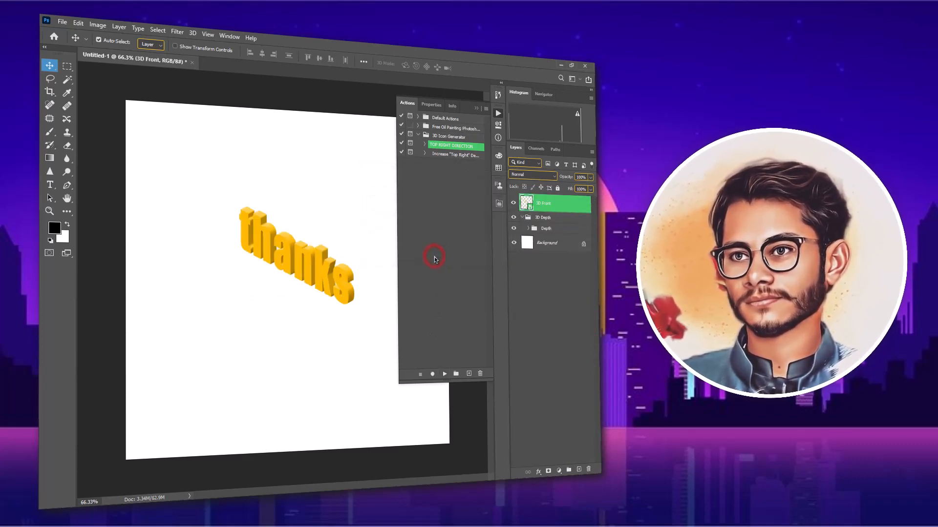
click(477, 109)
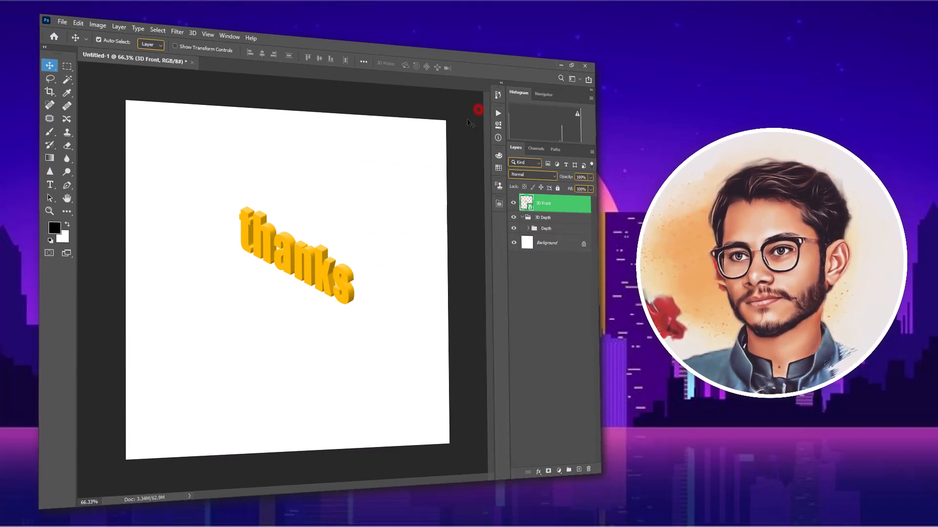
Expand the 3D Depth contents and duplicate the lowest depth layer, 3D copy 20, after dismissing the 3D Front layer's style options.
double_click(580, 206)
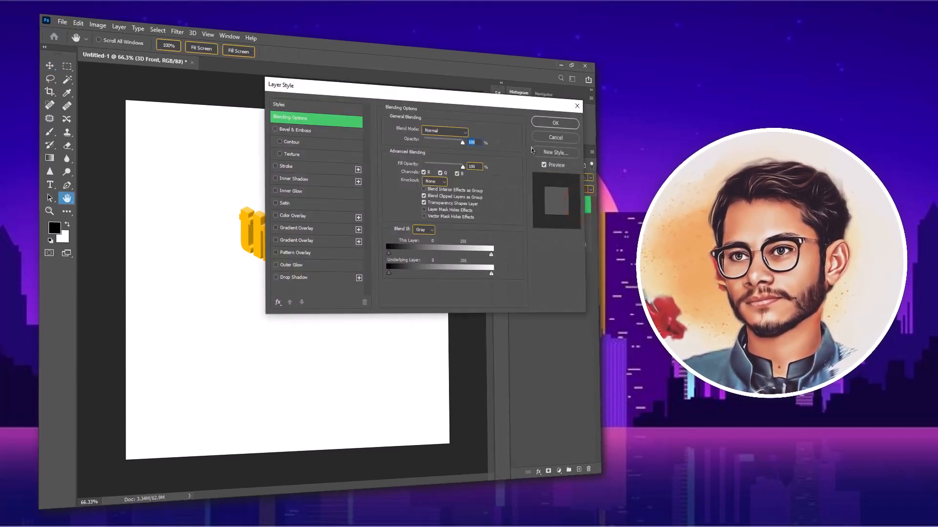
click(546, 137)
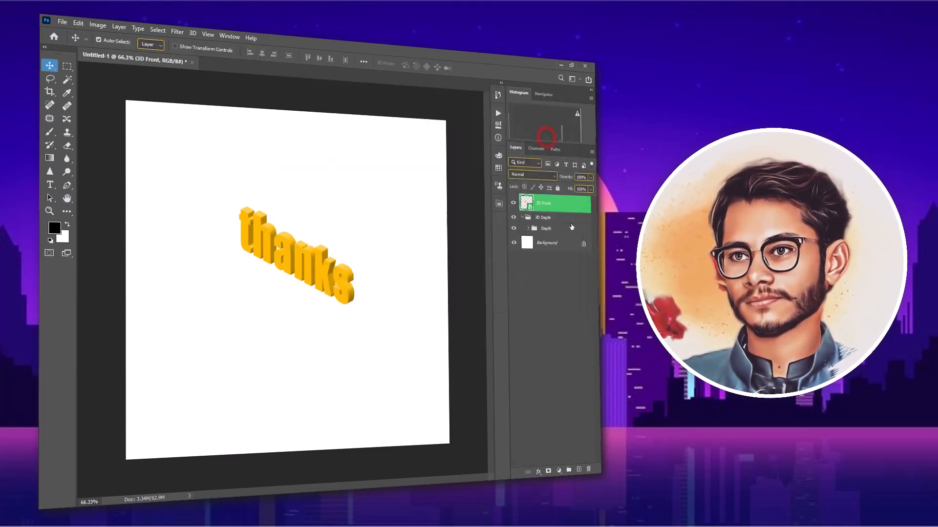
click(527, 229)
scroll(548, 345, down, 10)
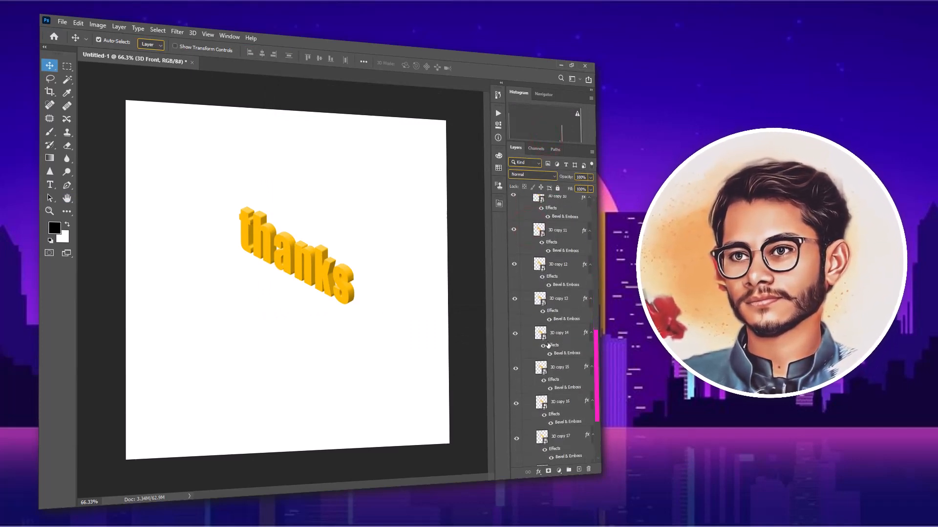
scroll(548, 345, down, 4)
click(575, 423)
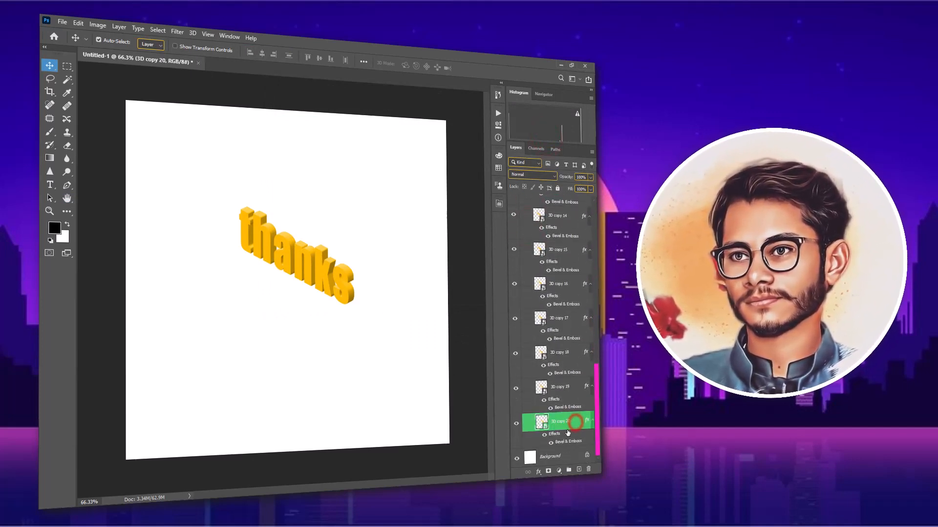
key(ctrl+j)
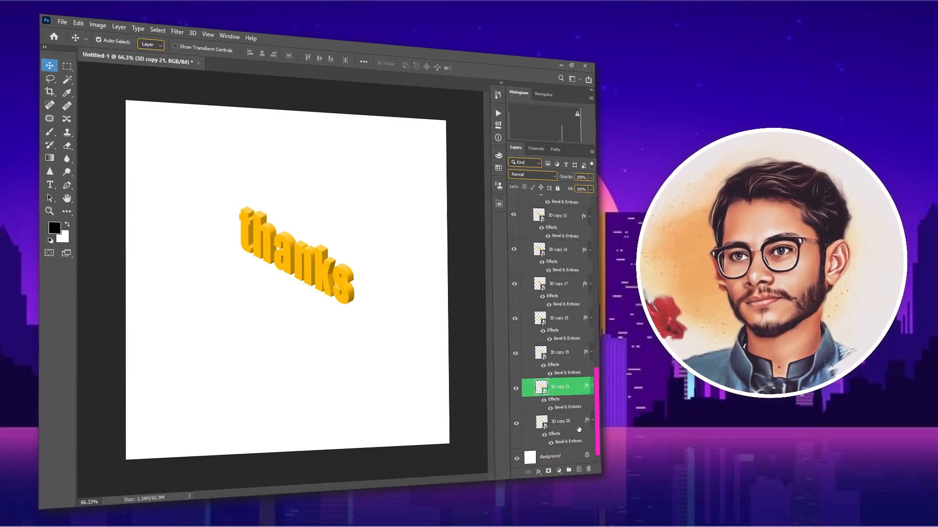
Add a black Multiply Drop Shadow effect to the 3D copy 20 layer.
click(579, 420)
double_click(579, 420)
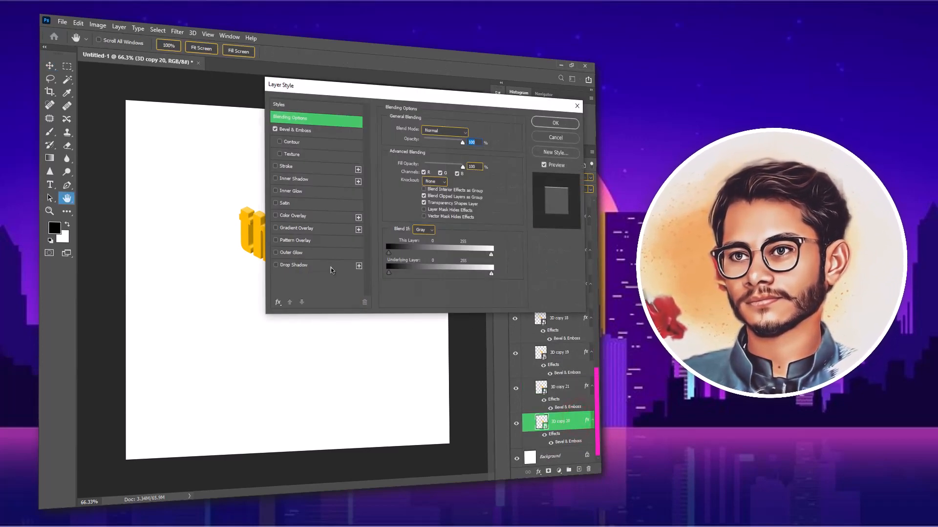
click(289, 264)
mouse_move(289, 87)
mouse_down()
mouse_move(347, 95)
mouse_move(404, 120)
mouse_up()
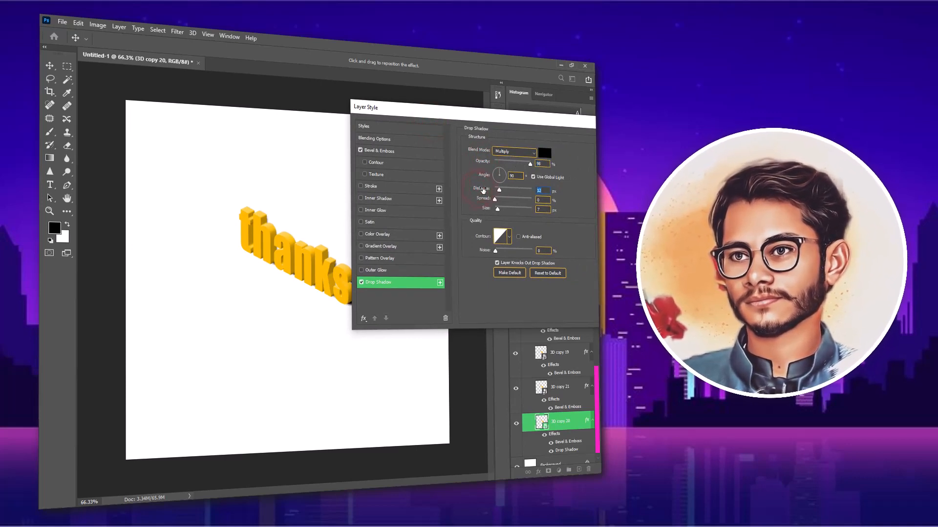
mouse_move(412, 117)
mouse_down()
mouse_move(280, 312)
mouse_move(263, 317)
mouse_move(283, 211)
mouse_move(419, 119)
mouse_up()
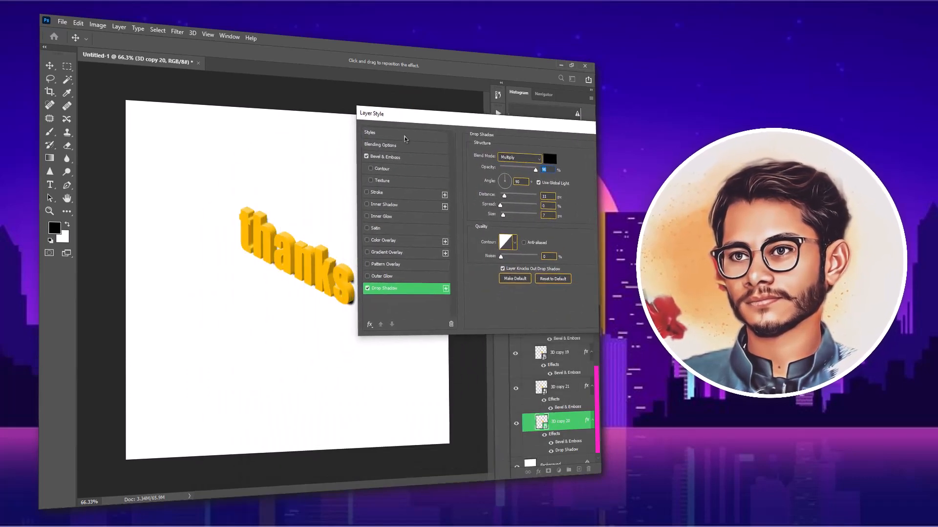
drag(299, 208, 236, 205)
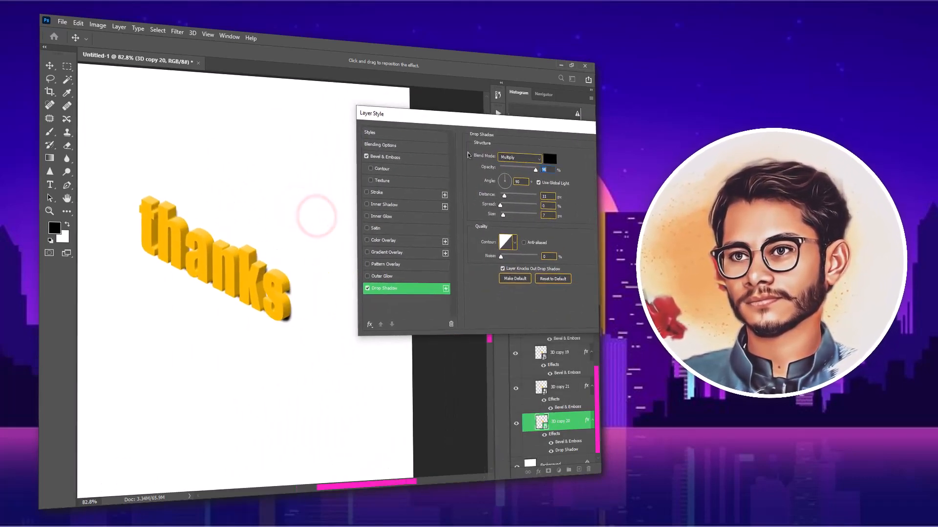
drag(473, 124, 444, 120)
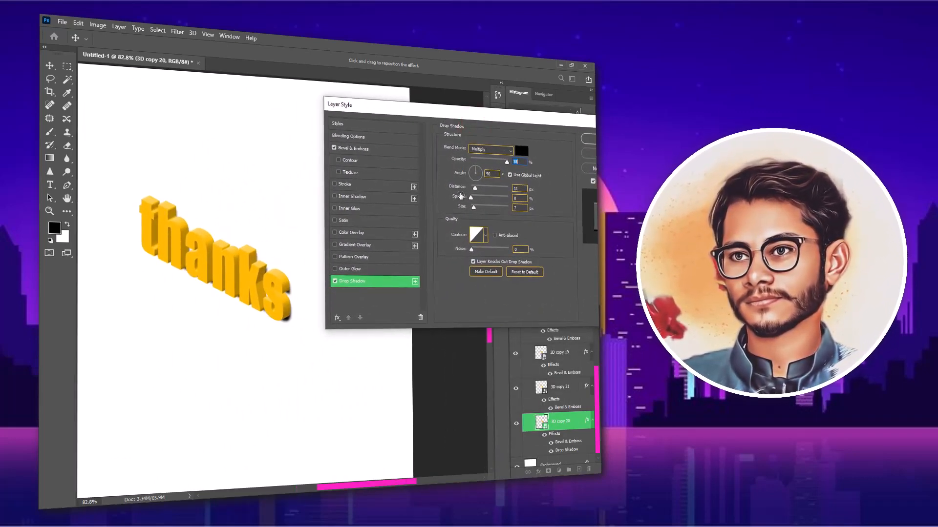
Set the drop shadow's distance to 15 px, spread to 16%, size to 28 px and opacity to about 60%, and apply it.
mouse_move(456, 197)
mouse_down()
mouse_move(470, 207)
mouse_move(462, 190)
mouse_up()
drag(463, 189, 466, 188)
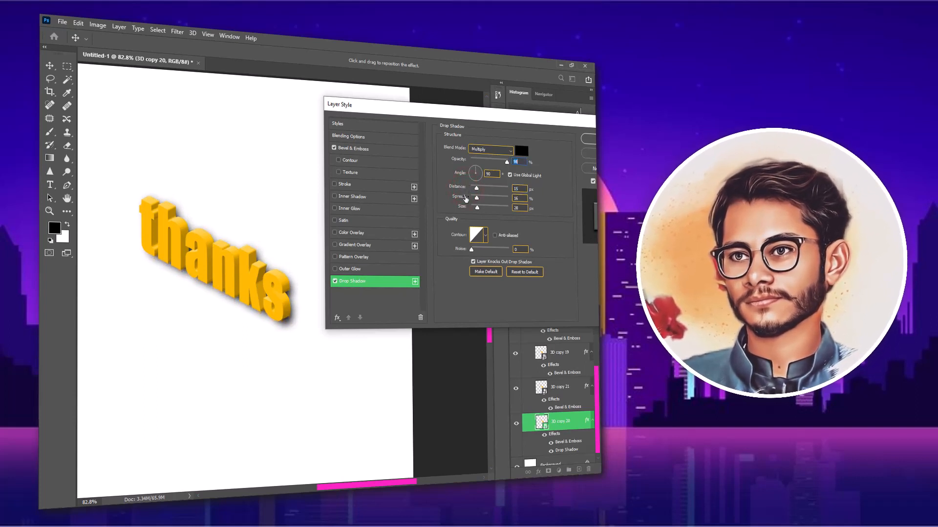
drag(466, 165, 449, 163)
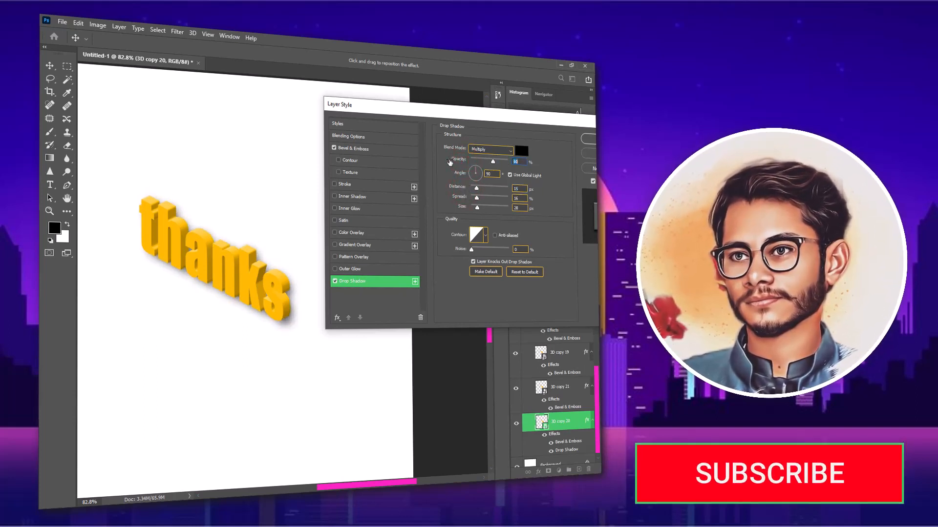
click(588, 139)
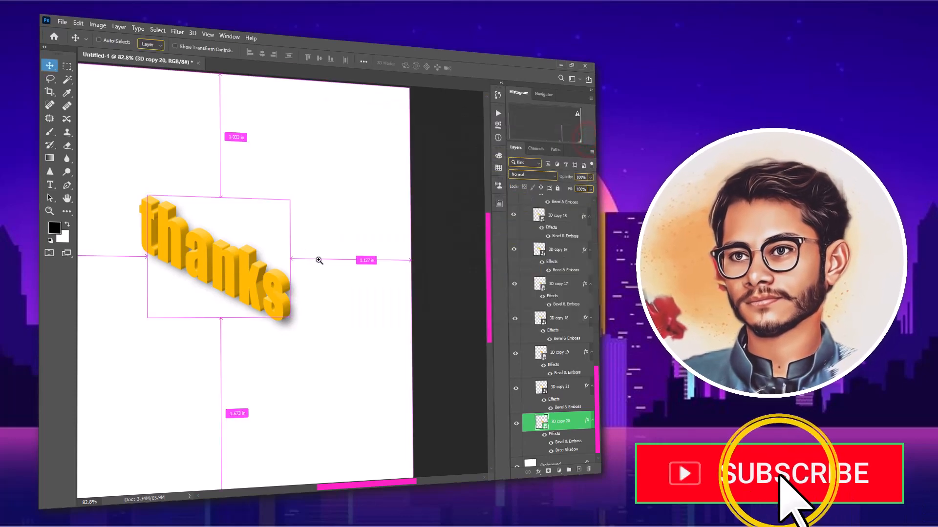
Collapse the Depth group and its parent 3D Depth group in the layer list.
click(320, 274)
drag(410, 268, 403, 267)
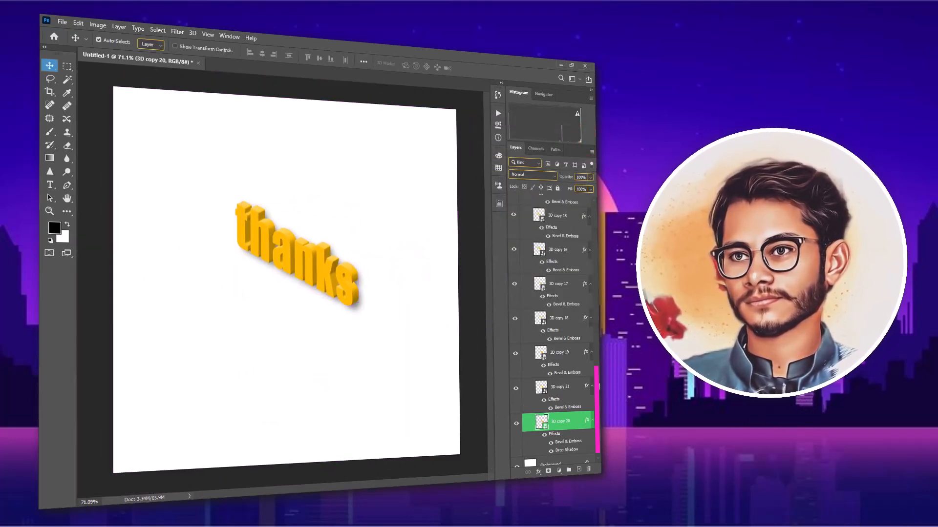
drag(596, 378, 595, 215)
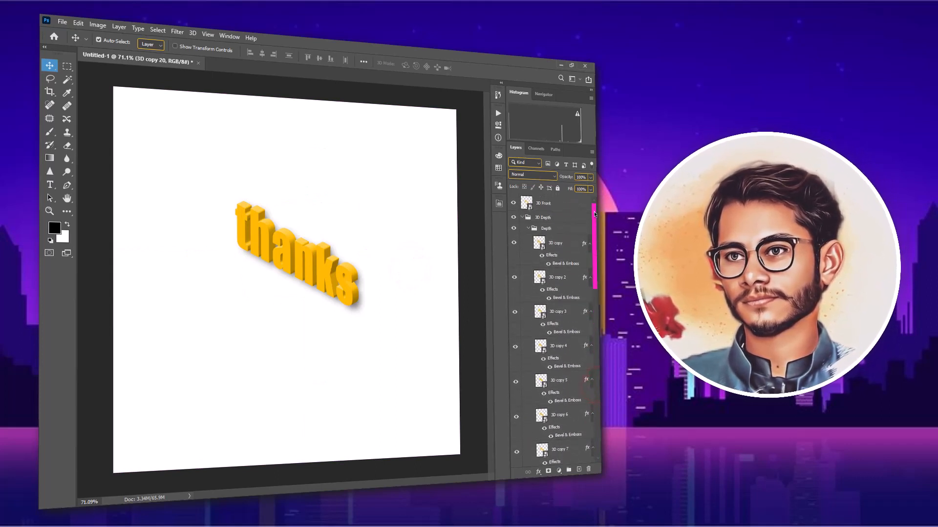
click(529, 229)
click(523, 217)
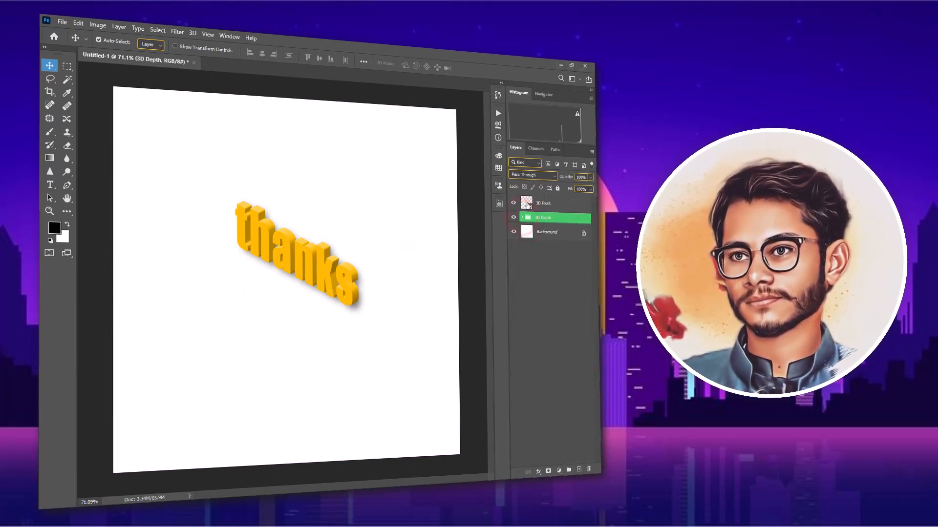
Add a Gradient Overlay to the 3D Front layer and open its gradient for editing.
double_click(527, 205)
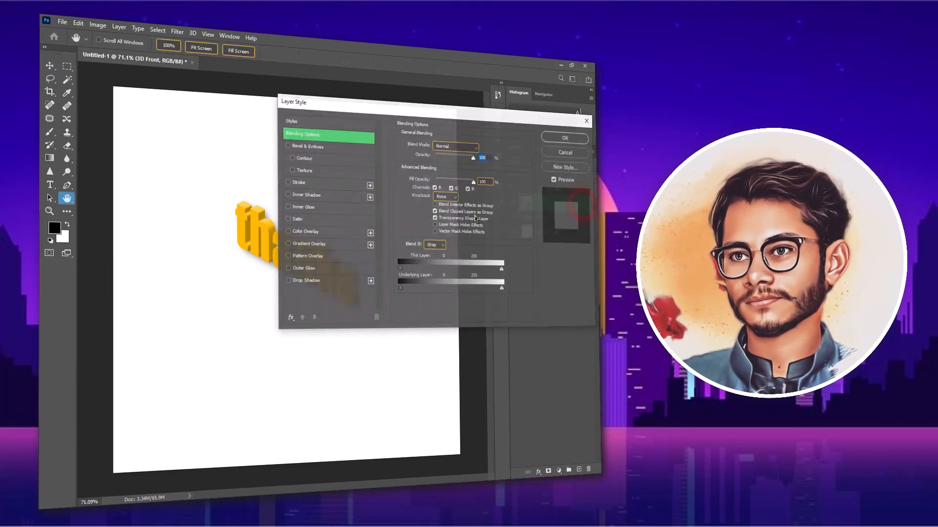
click(313, 244)
drag(304, 100, 386, 108)
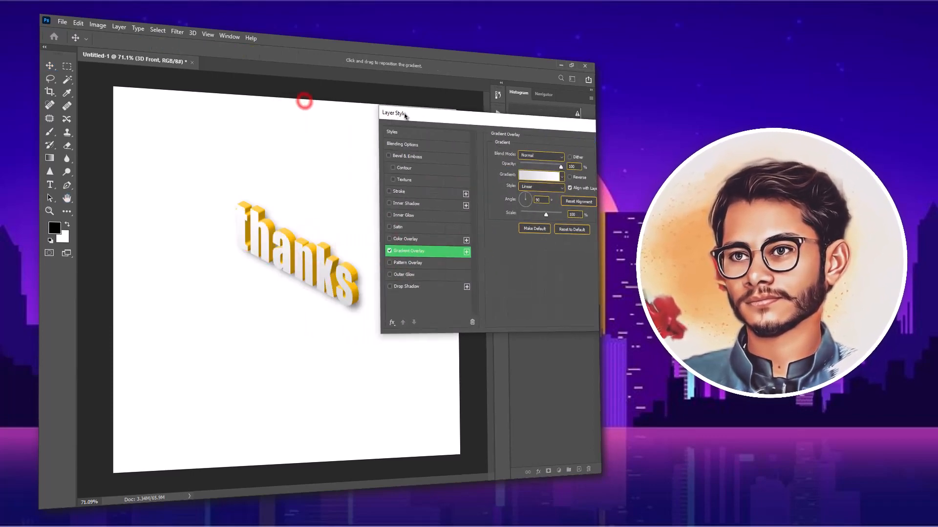
click(527, 172)
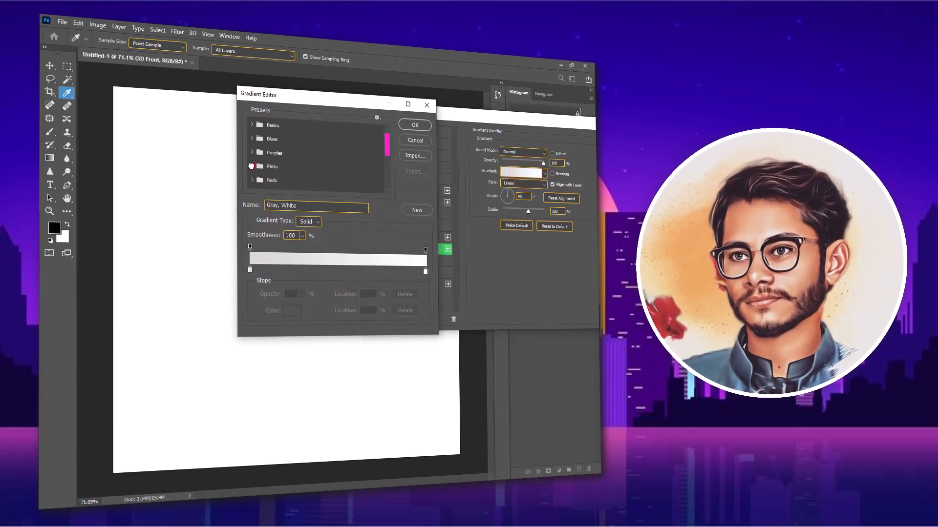
Try gradient presets from the Pinks set on the text front, ending with Pink_05.
click(251, 166)
click(288, 183)
drag(266, 95, 367, 112)
click(403, 194)
click(417, 194)
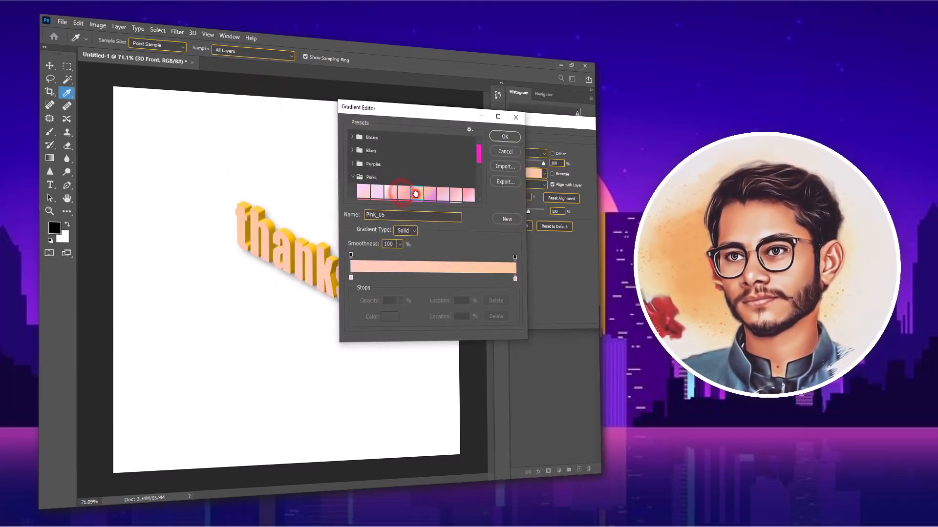
Try gradient presets from the Blues set on the text front, ending with Blue_13.
click(353, 179)
click(352, 166)
click(353, 151)
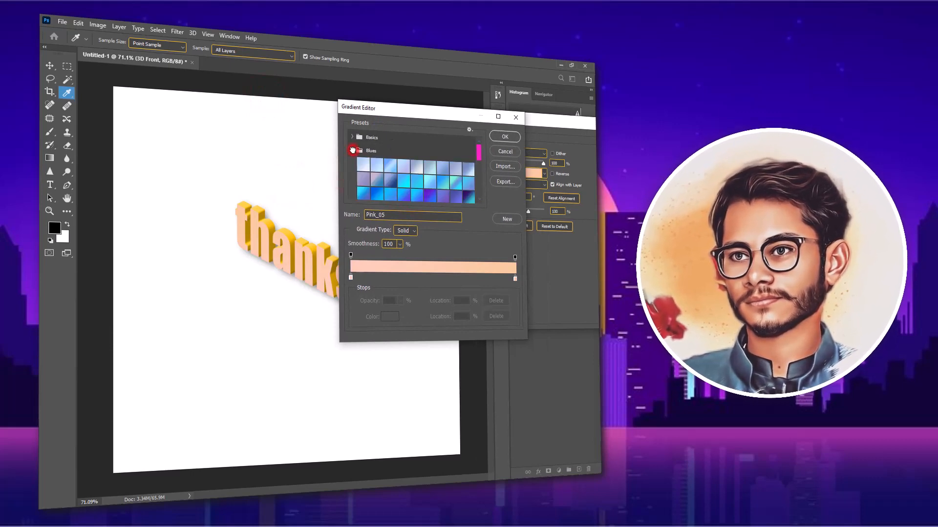
click(390, 180)
click(406, 183)
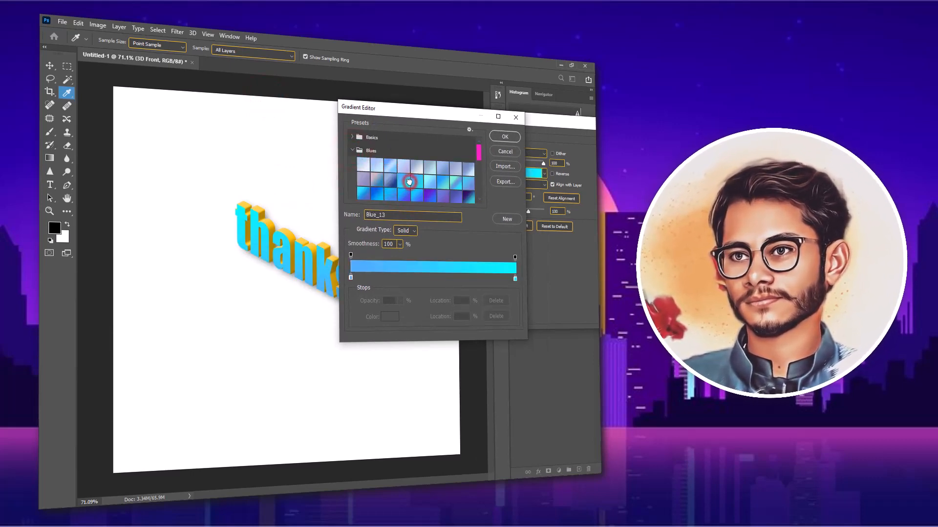
Try the Foreground to Transparent preset from the Basics set on the text front.
click(351, 153)
click(352, 138)
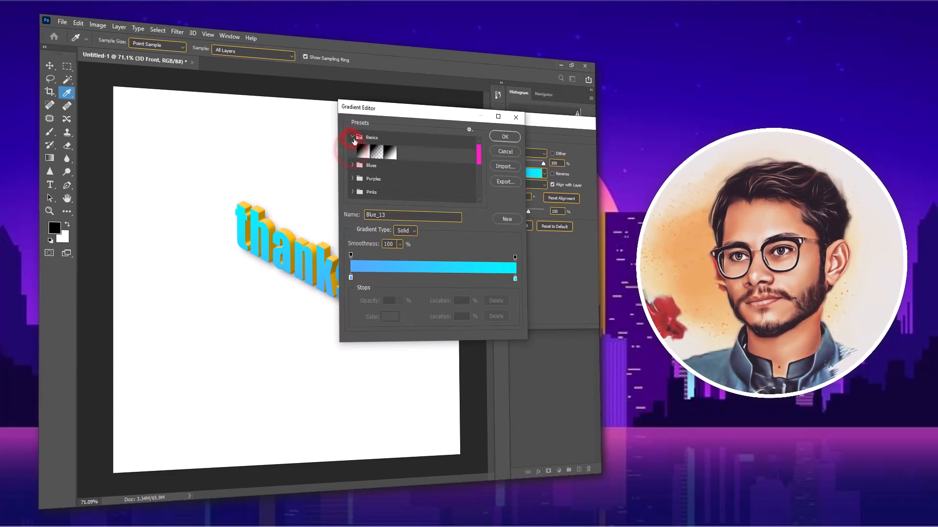
click(371, 149)
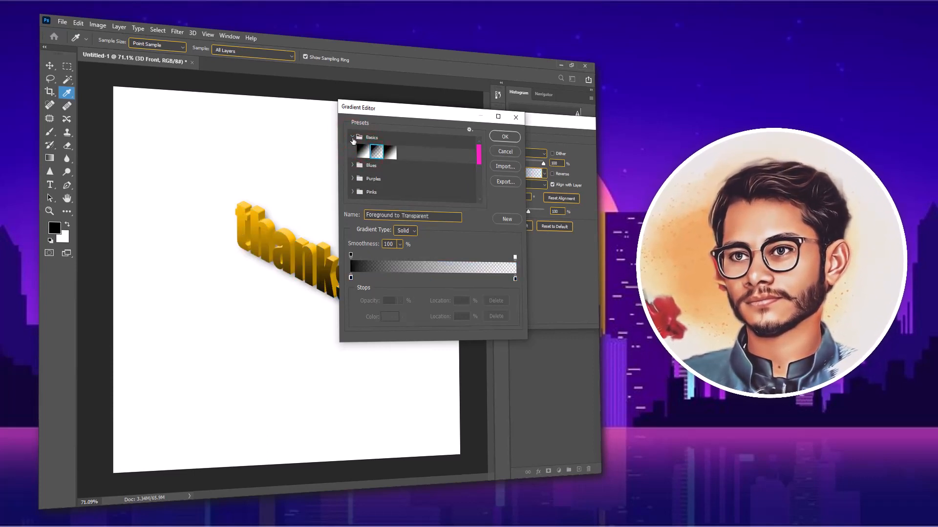
click(352, 137)
Choose the Gray_14 preset from the Grays set for the 3D Front layer's gradient overlay and apply the layer style.
scroll(361, 176, down, 2)
scroll(362, 176, down, 3)
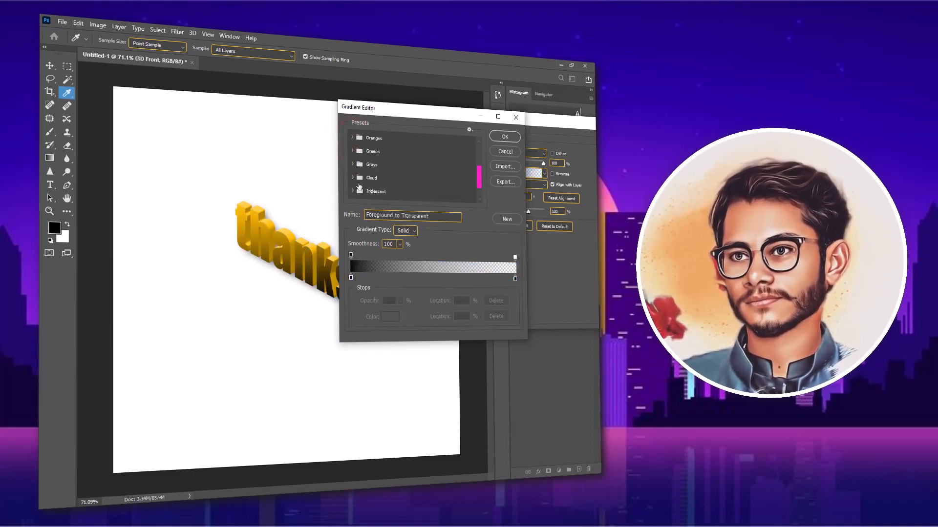
click(351, 164)
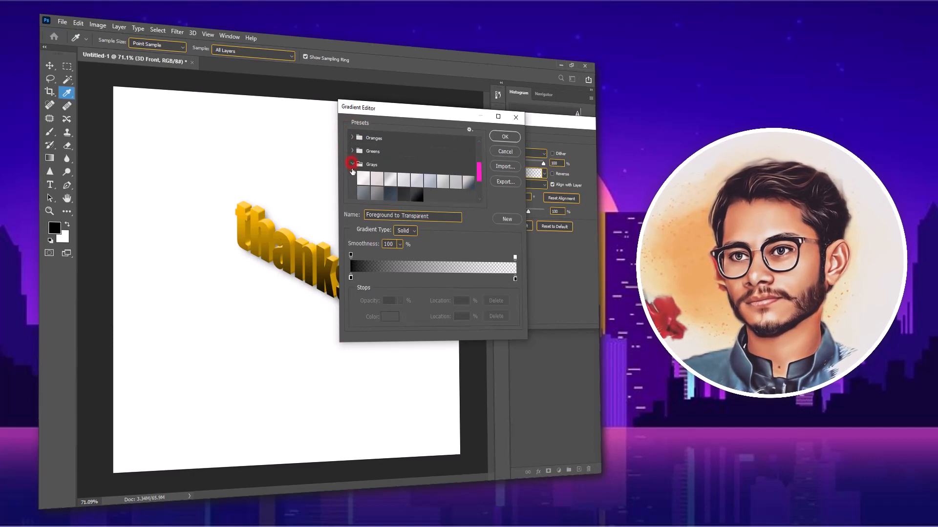
click(426, 182)
click(466, 184)
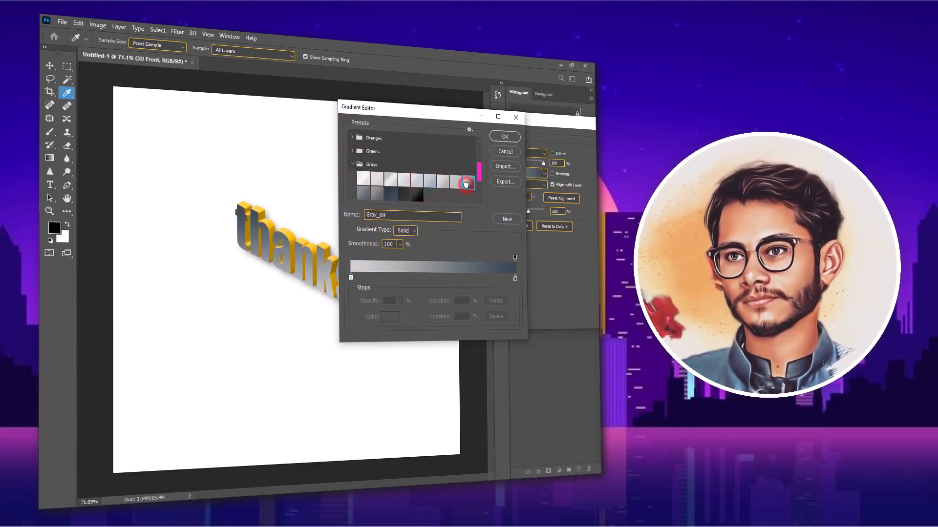
click(416, 195)
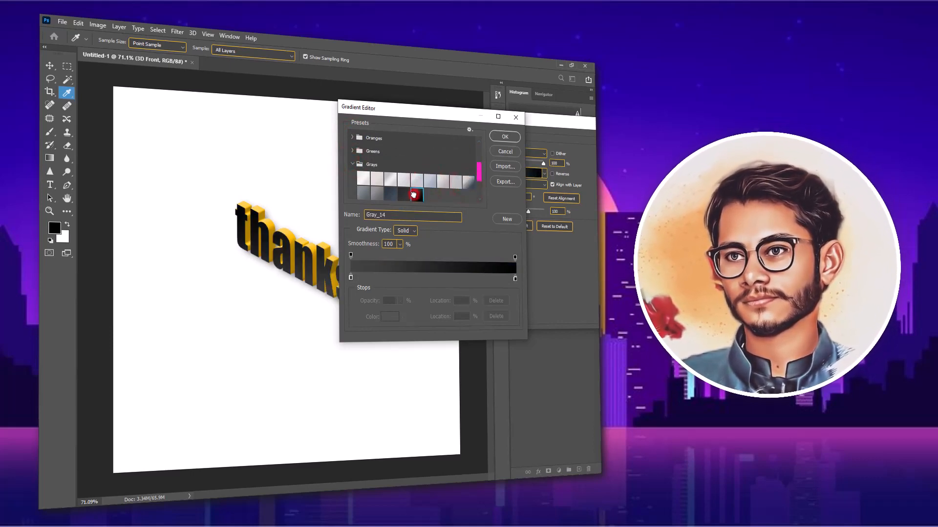
click(497, 142)
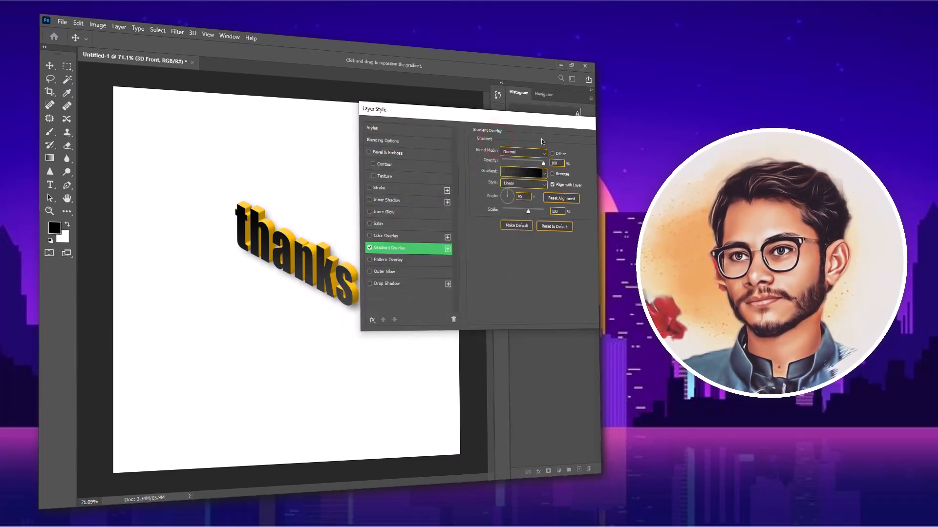
click(551, 124)
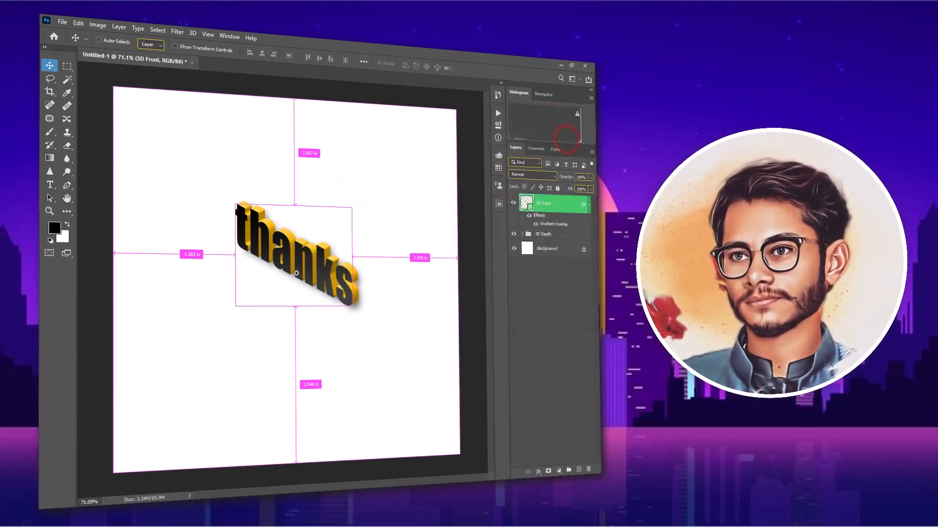
Scale the 3D Front layer and 3D Depth group together to about 194% around their centre.
scroll(296, 273, up, 1)
ctrl+click(544, 235)
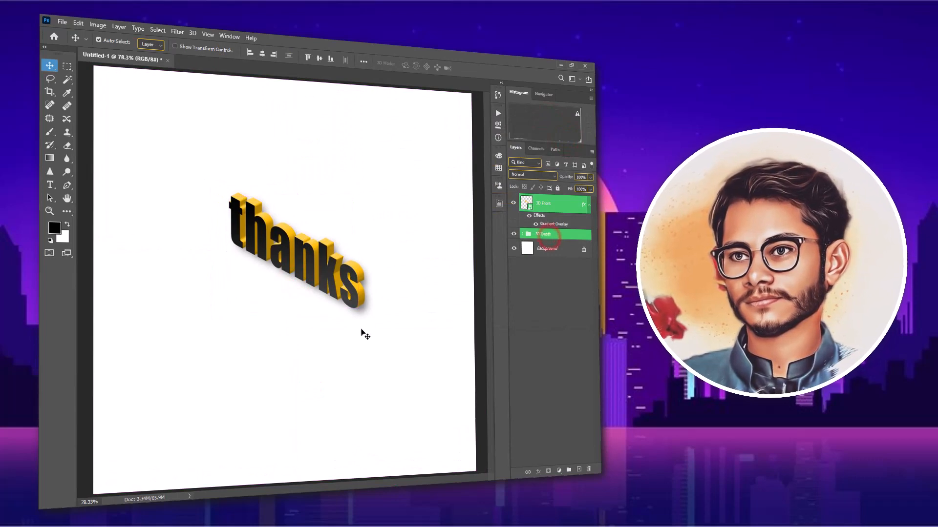
key(ctrl+t)
drag(363, 196, 424, 152)
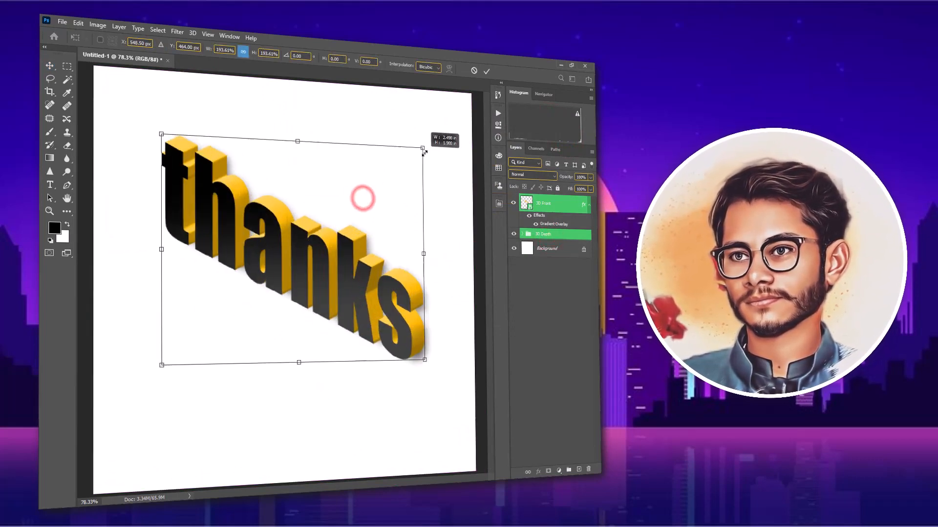